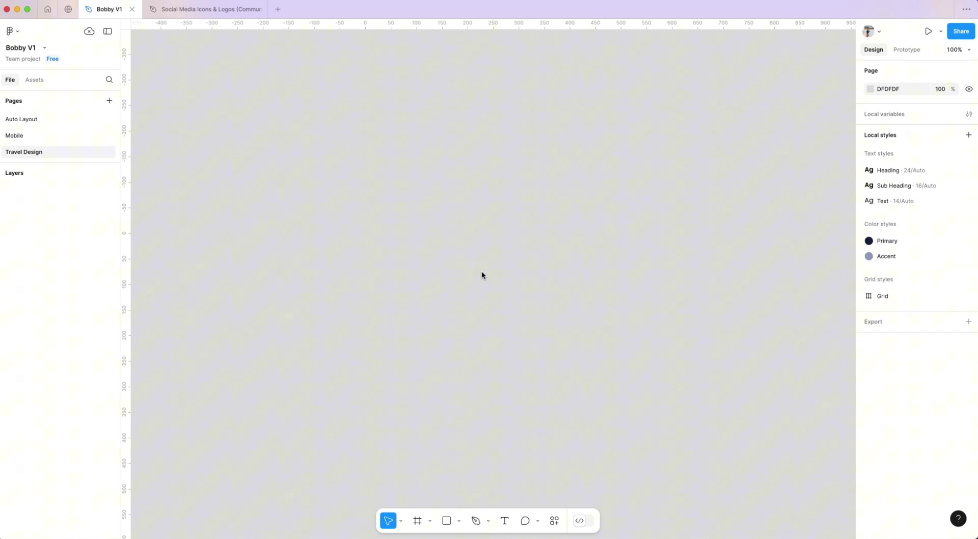
Step: Switch to the Frame tool so Desktop presets like 1440×1024 are listed
{"action": "key", "text": "f"}
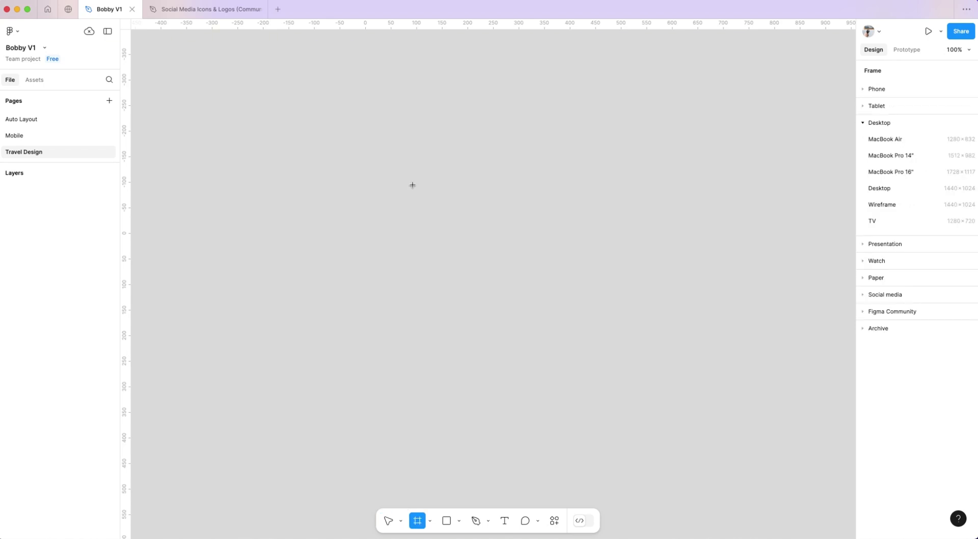
Step: Add a 1440×1024 Desktop frame and draw a 296×296 circle inside it
{"action": "left_click", "coordinate": [909, 190]}
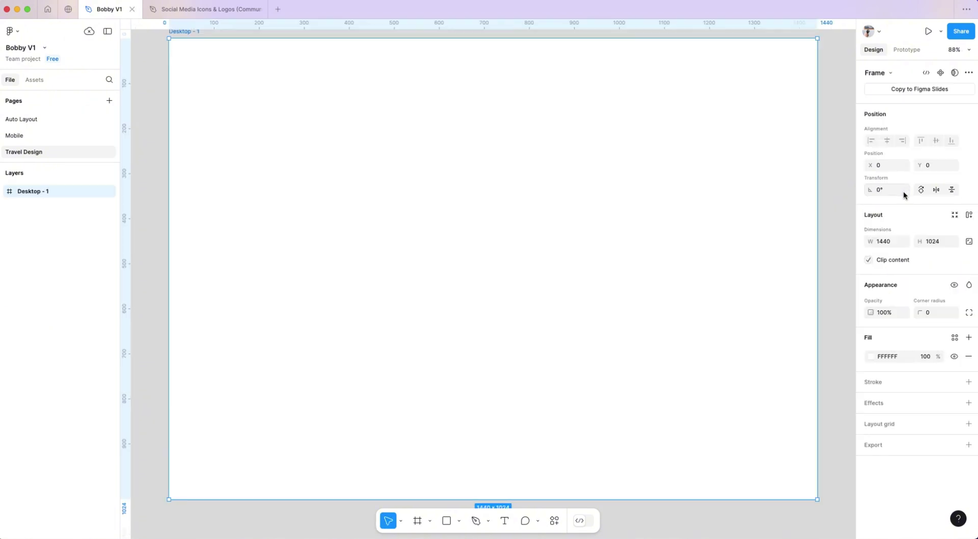
{"action": "key", "text": "o"}
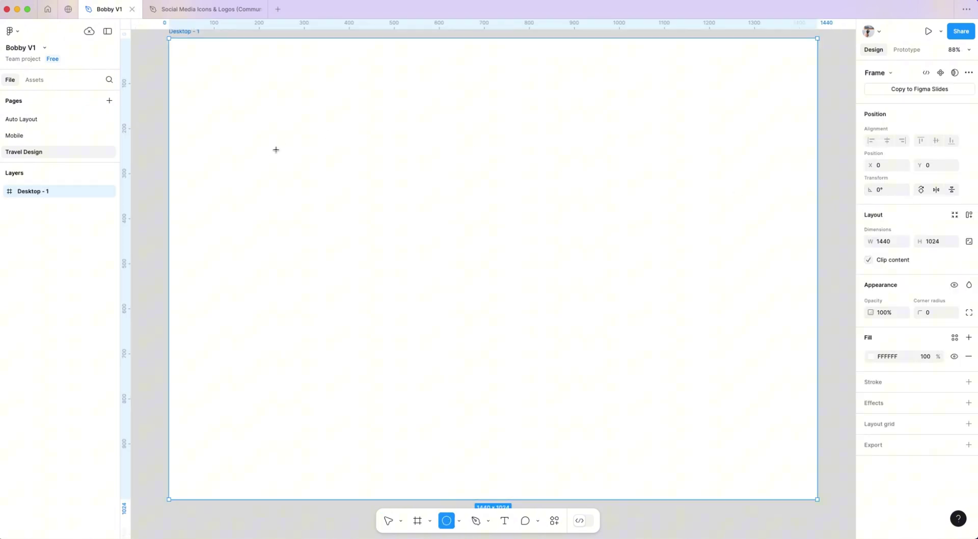
{"action": "left_click_drag", "start_coordinate": [269, 149], "coordinate": [340, 281]}
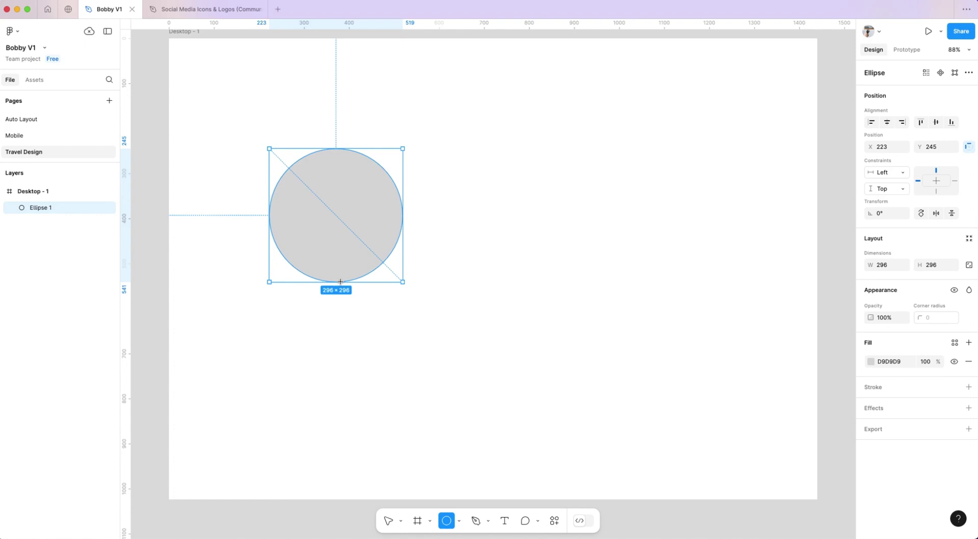
{"action": "key", "text": "v"}
{"action": "mouse_move", "coordinate": [334, 222]}
{"action": "left_mouse_down"}
{"action": "mouse_move", "coordinate": [329, 235]}
{"action": "mouse_move", "coordinate": [491, 247]}
{"action": "left_mouse_up"}
Step: Fill the left circle with the Primary style and the right circle with Accent
{"action": "left_click", "coordinate": [299, 257]}
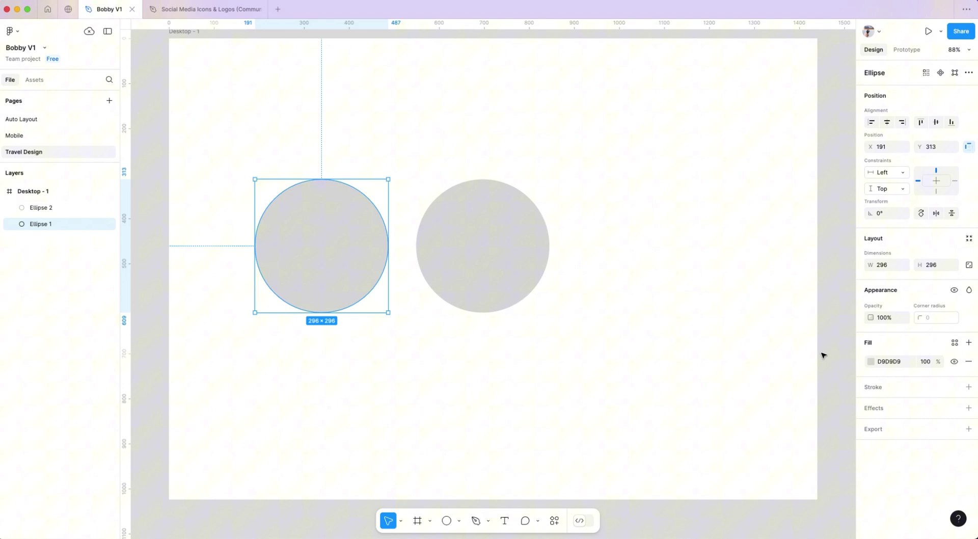
{"action": "left_click", "coordinate": [954, 343]}
{"action": "left_click", "coordinate": [777, 388]}
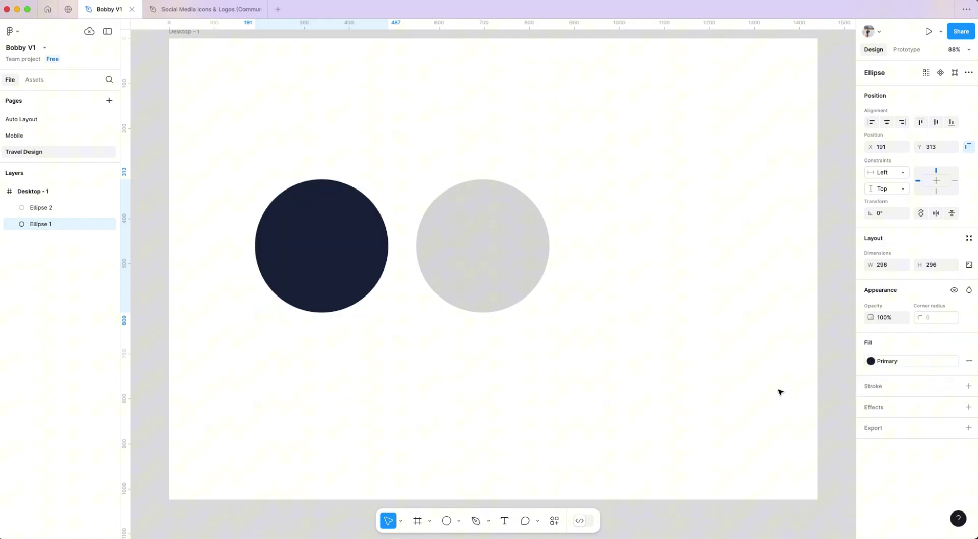
{"action": "left_click", "coordinate": [513, 251]}
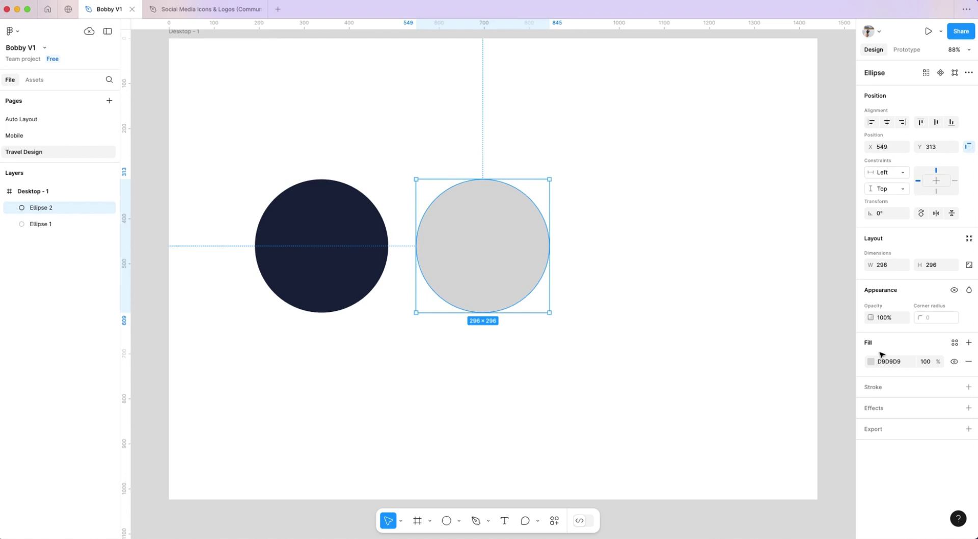
{"action": "left_click", "coordinate": [951, 344]}
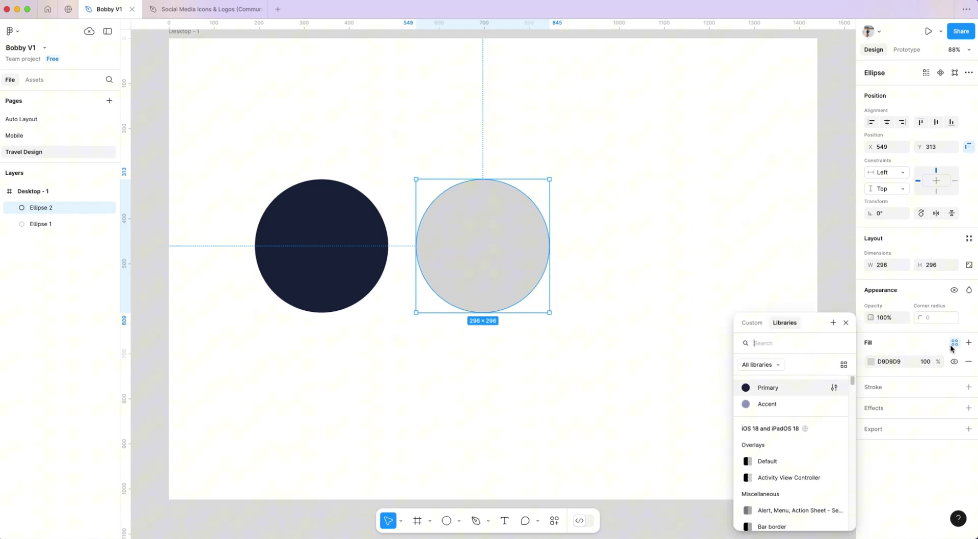
{"action": "left_click", "coordinate": [777, 403]}
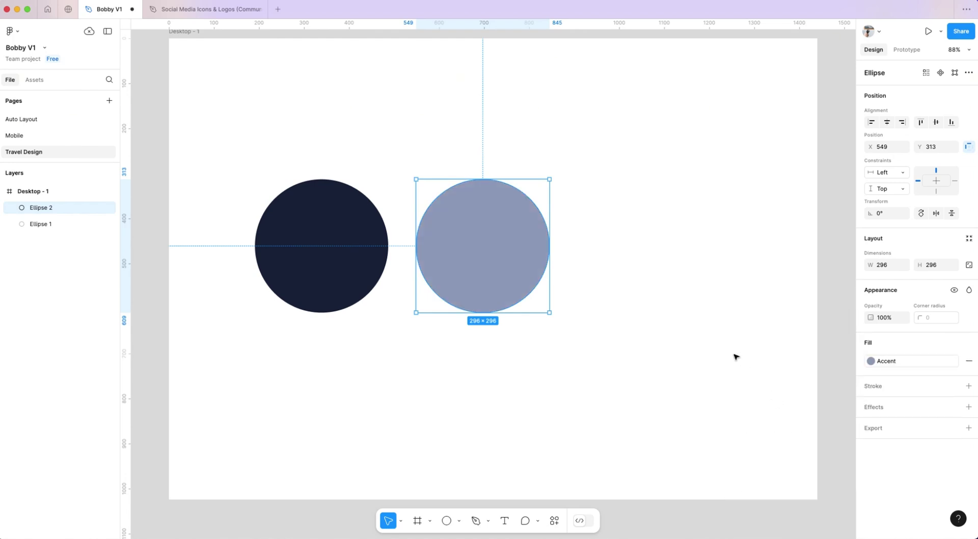
{"action": "left_click", "coordinate": [340, 236]}
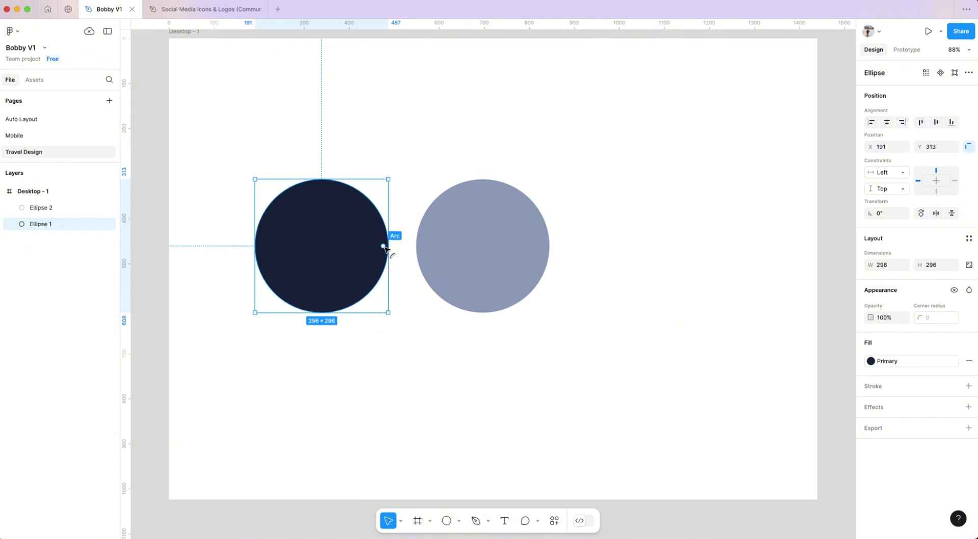
Step: Make the Primary circle a half arc with 80% inner ratio and corner radius 32
{"action": "left_click_drag", "start_coordinate": [382, 246], "coordinate": [262, 249]}
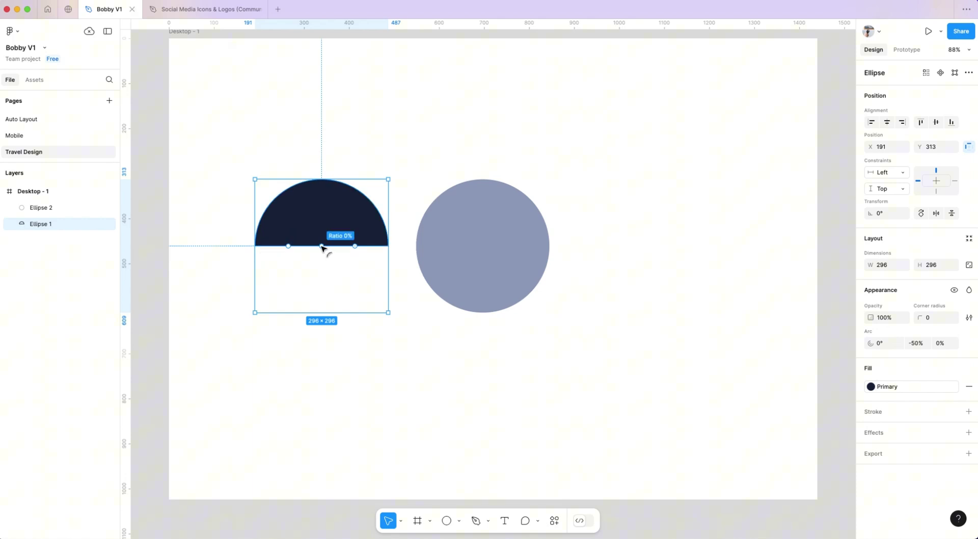
{"action": "left_click_drag", "start_coordinate": [322, 246], "coordinate": [327, 206]}
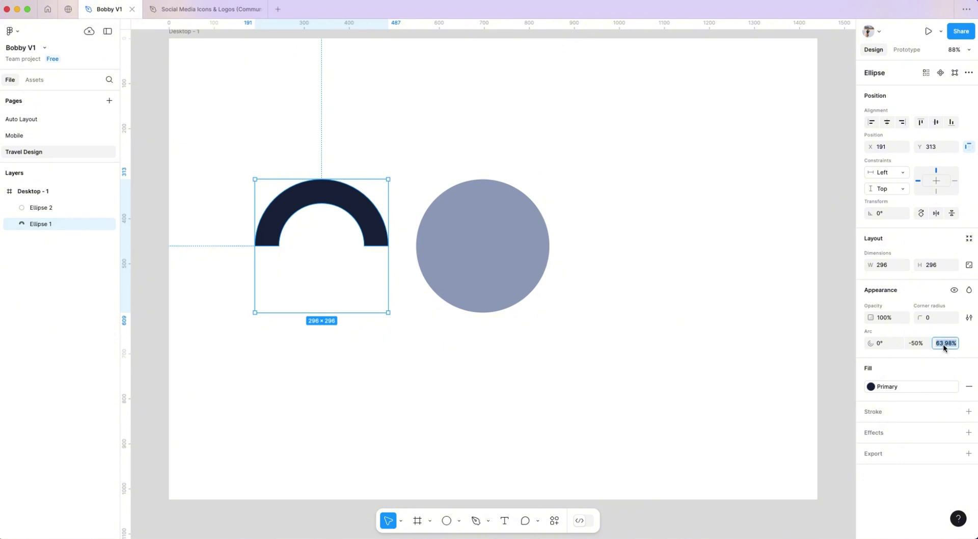
{"action": "type", "text": "80"}
{"action": "key", "text": "Return"}
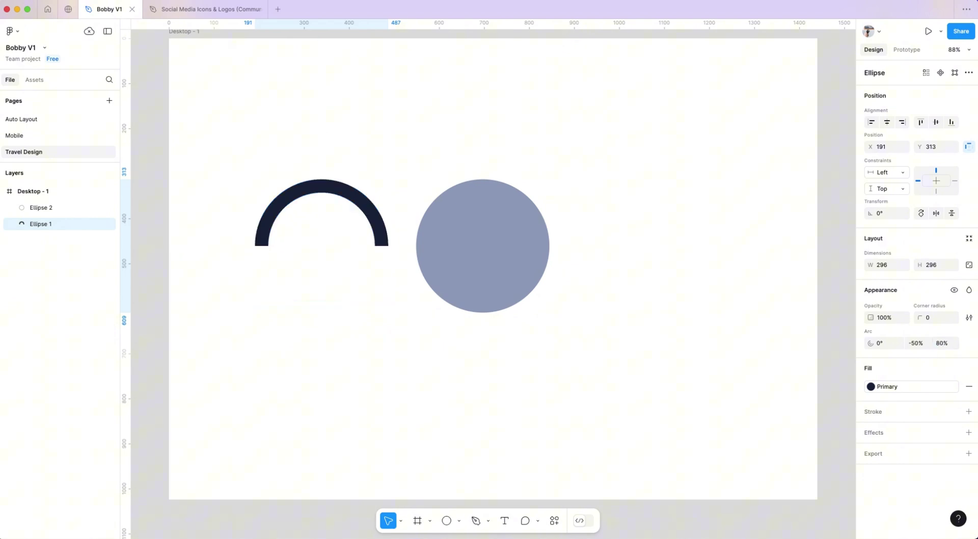
{"action": "left_click", "coordinate": [940, 319]}
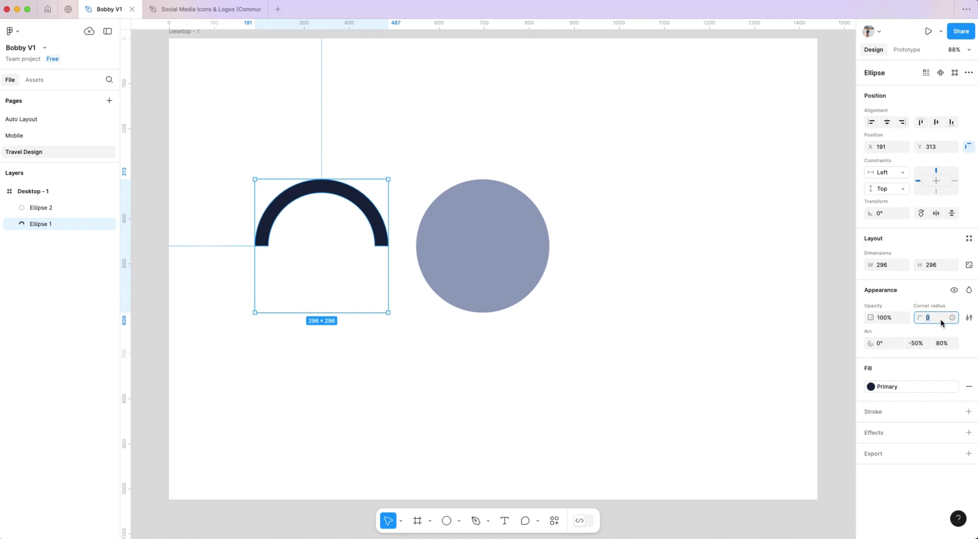
{"action": "type", "text": "32"}
{"action": "key", "text": "Return"}
Step: Turn the Accent circle into a full ring with an 80% inner ratio
{"action": "left_click", "coordinate": [494, 243]}
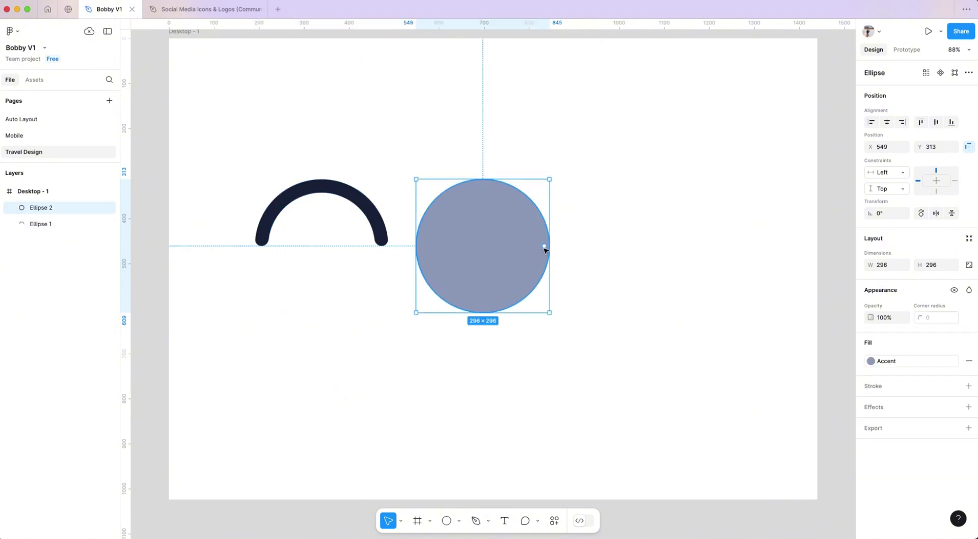
{"action": "left_click_drag", "start_coordinate": [544, 247], "coordinate": [542, 268]}
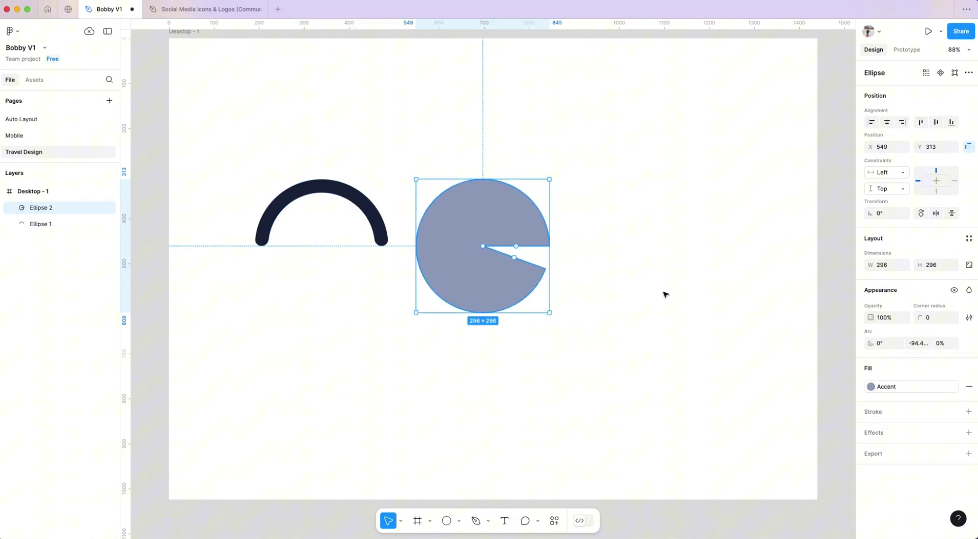
{"action": "left_click", "coordinate": [941, 344]}
{"action": "type", "text": "80"}
{"action": "key", "text": "Return"}
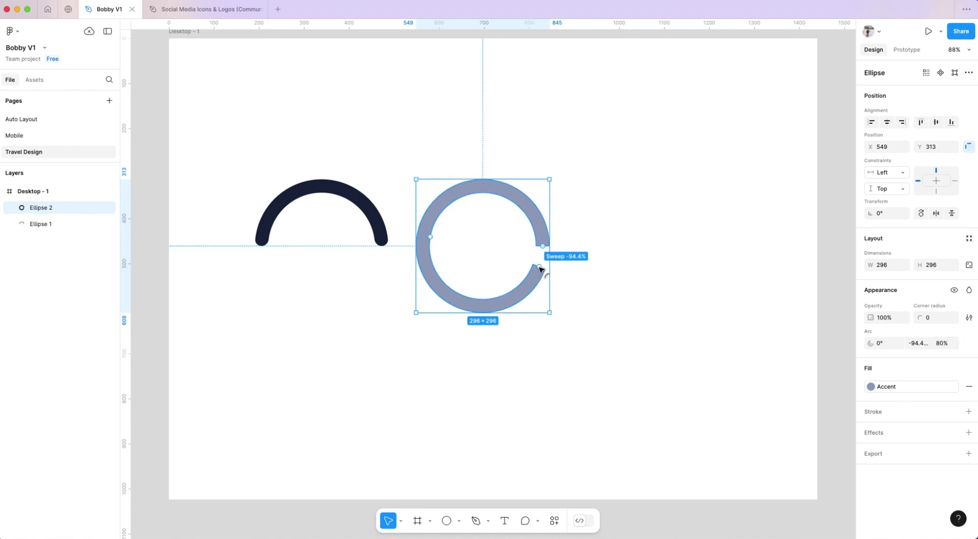
{"action": "left_click_drag", "start_coordinate": [540, 269], "coordinate": [550, 247]}
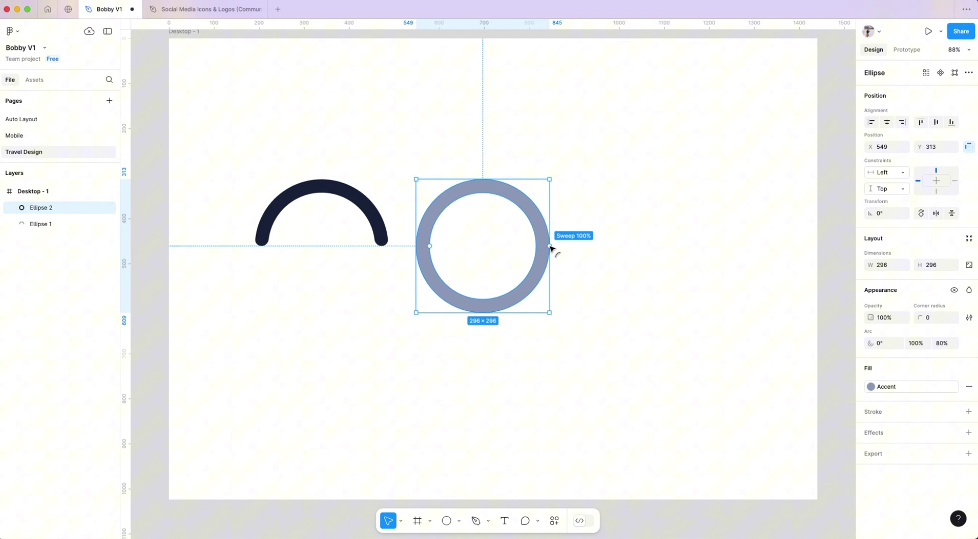
Step: Center the dark arc on the ring, stack it on top, and rotate it over the right half
{"action": "left_click", "coordinate": [382, 226], "text": "shift"}
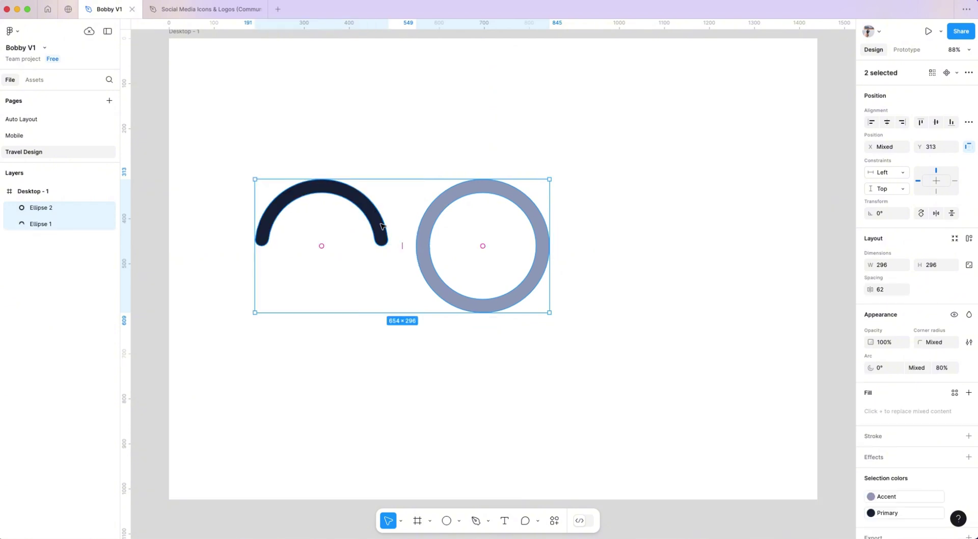
{"action": "left_click", "coordinate": [886, 124]}
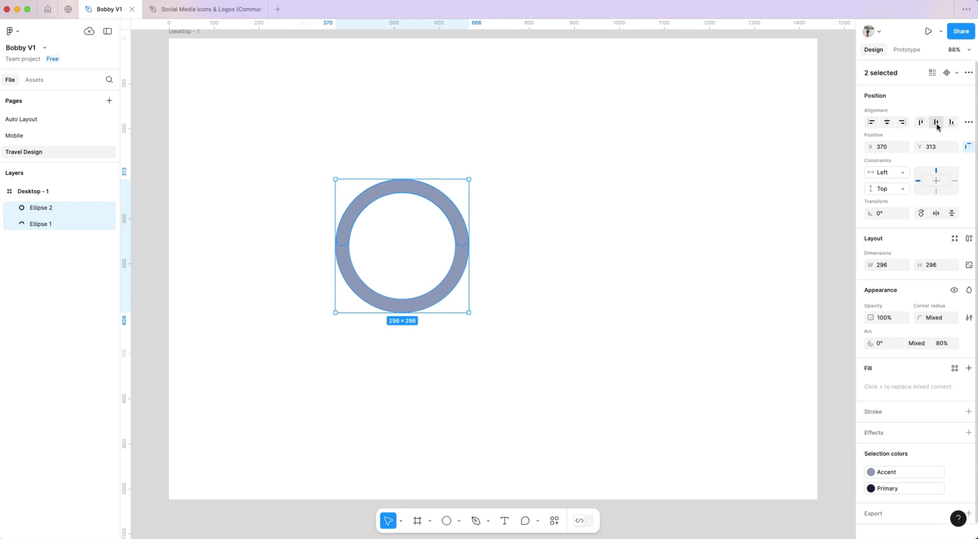
{"action": "key", "text": "Escape"}
{"action": "left_click", "coordinate": [66, 225]}
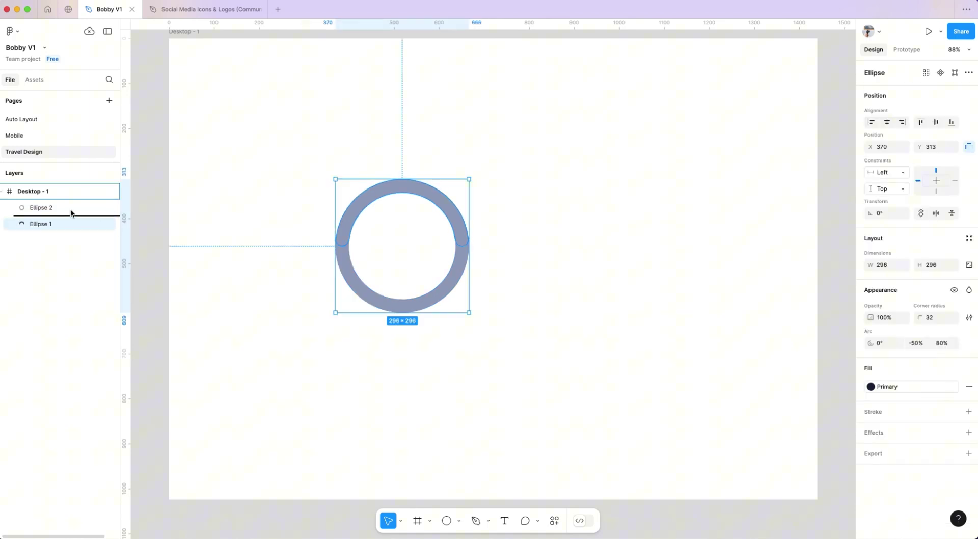
{"action": "left_click_drag", "start_coordinate": [71, 204], "coordinate": [71, 203]}
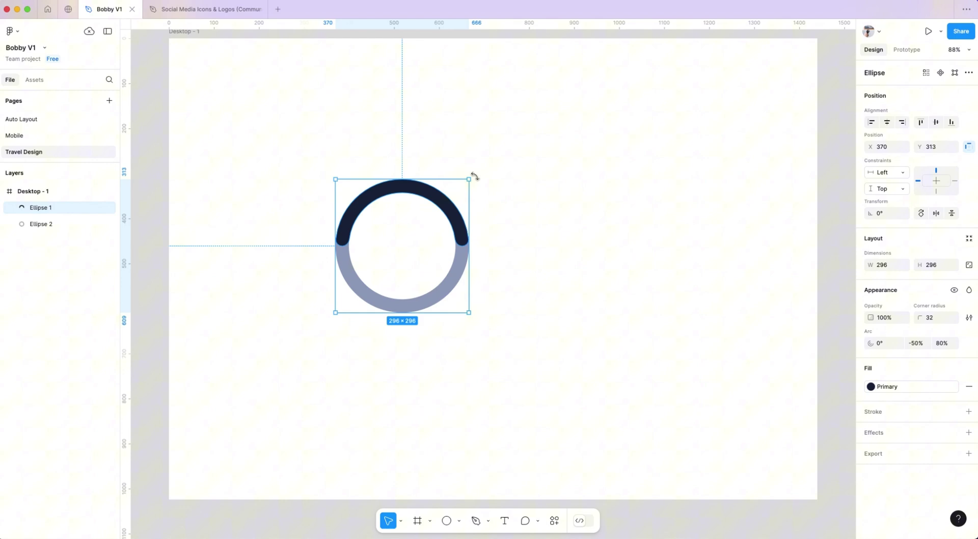
{"action": "left_click_drag", "start_coordinate": [474, 177], "coordinate": [469, 327]}
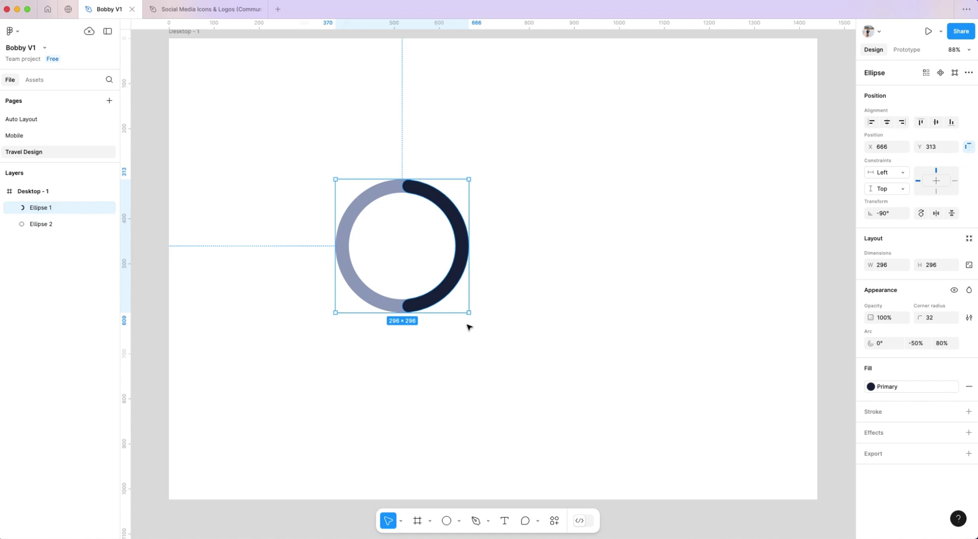
Step: Add a '50%' label at font size 50 in the centre of the ring
{"action": "key", "text": "t"}
{"action": "left_click", "coordinate": [522, 244]}
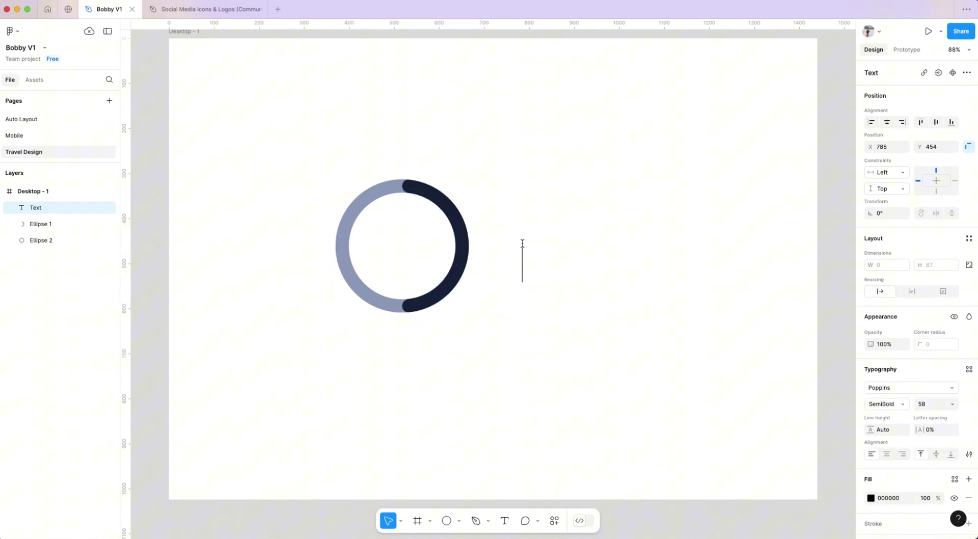
{"action": "type", "text": "50"}
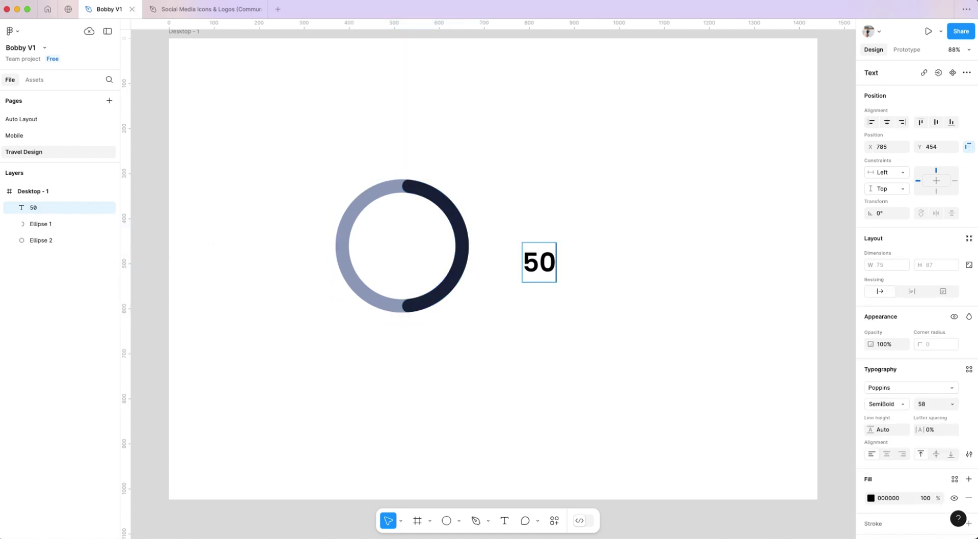
{"action": "type", "text": "%"}
{"action": "key", "text": "Escape"}
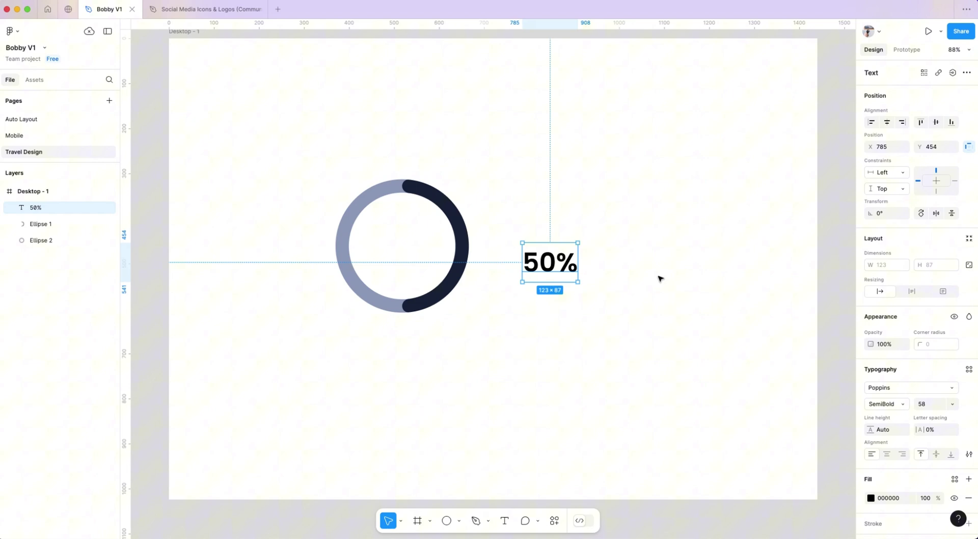
{"action": "left_click", "coordinate": [926, 405]}
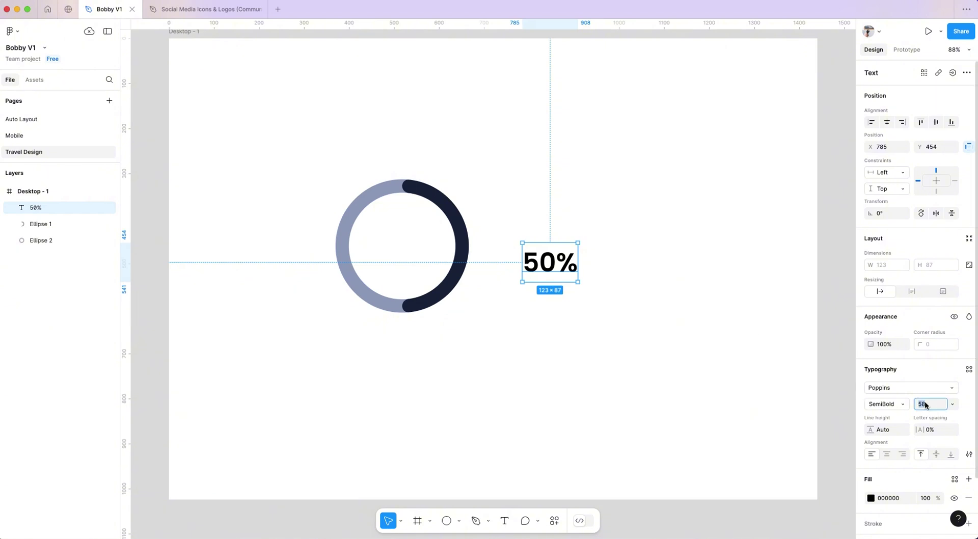
{"action": "type", "text": "50"}
{"action": "key", "text": "Return"}
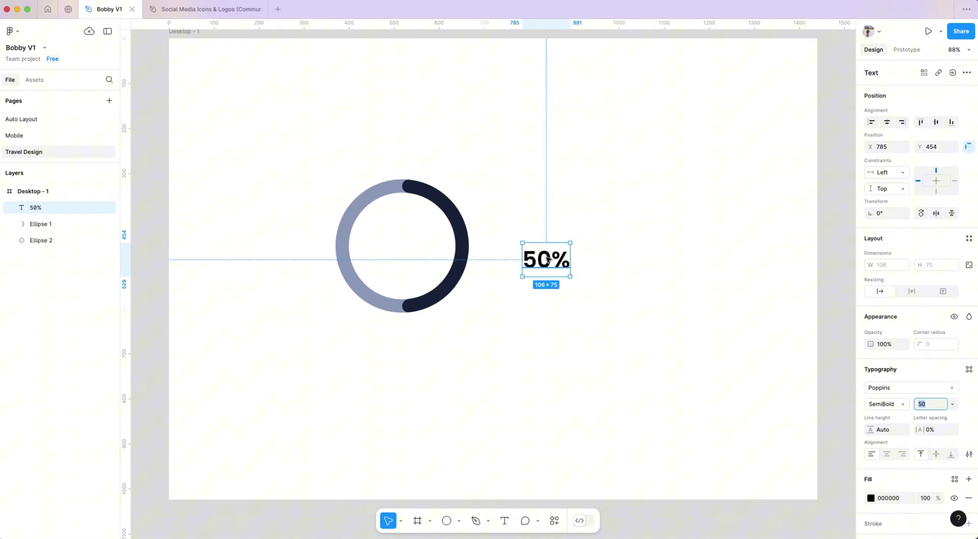
{"action": "left_click_drag", "start_coordinate": [548, 260], "coordinate": [403, 245]}
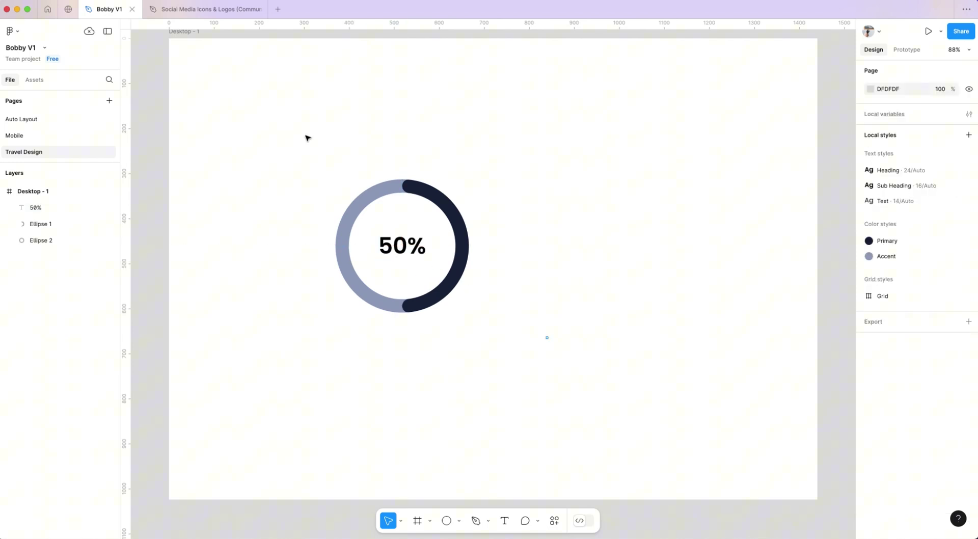
Step: Give the label and ring a drop shadow with blur 12 and 15% opacity, then move the chart up-left
{"action": "mouse_move", "coordinate": [306, 137]}
{"action": "left_mouse_down"}
{"action": "mouse_move", "coordinate": [548, 339]}
{"action": "mouse_move", "coordinate": [308, 137]}
{"action": "left_mouse_up"}
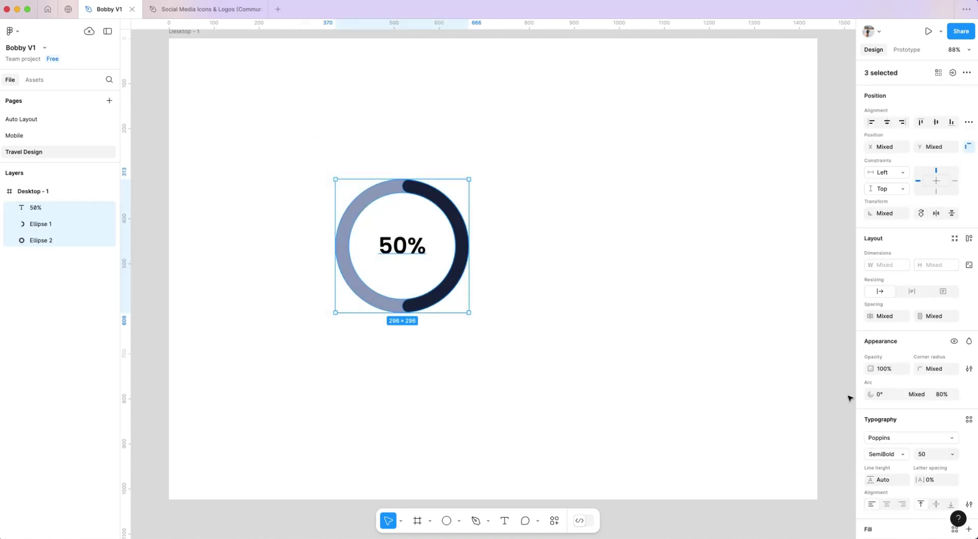
{"action": "scroll", "coordinate": [911, 432], "scroll_direction": "down", "scroll_amount": 5}
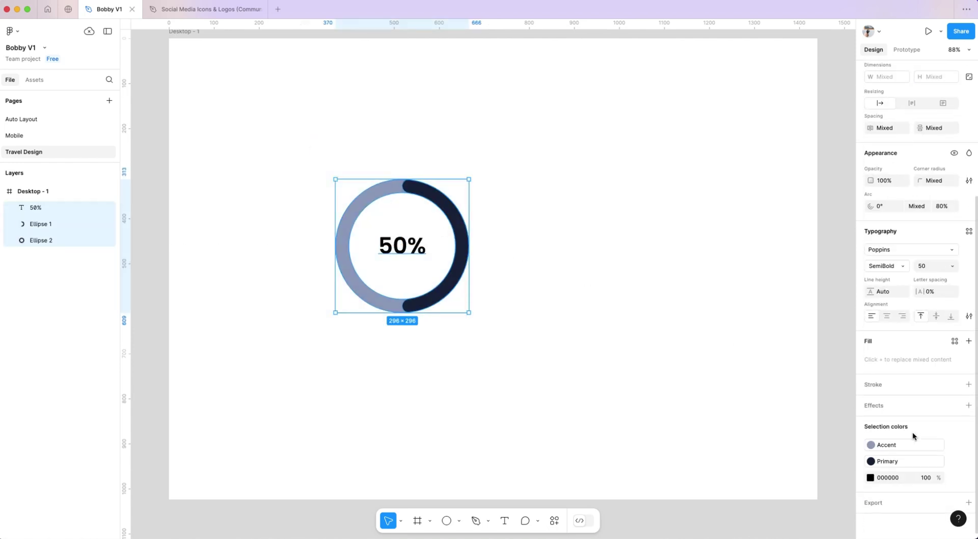
{"action": "left_click", "coordinate": [968, 405]}
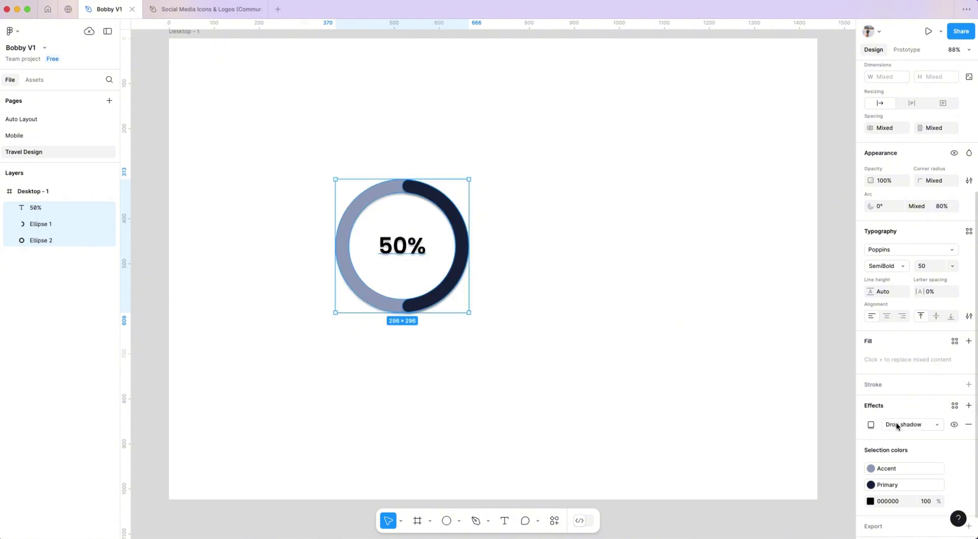
{"action": "left_click", "coordinate": [871, 424]}
{"action": "left_click", "coordinate": [810, 484]}
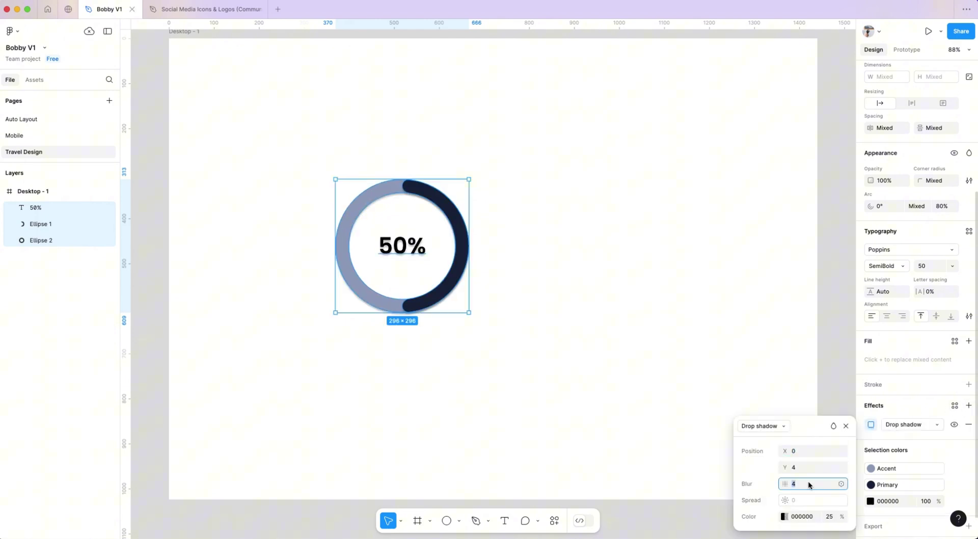
{"action": "type", "text": "12"}
{"action": "key", "text": "Tab"}
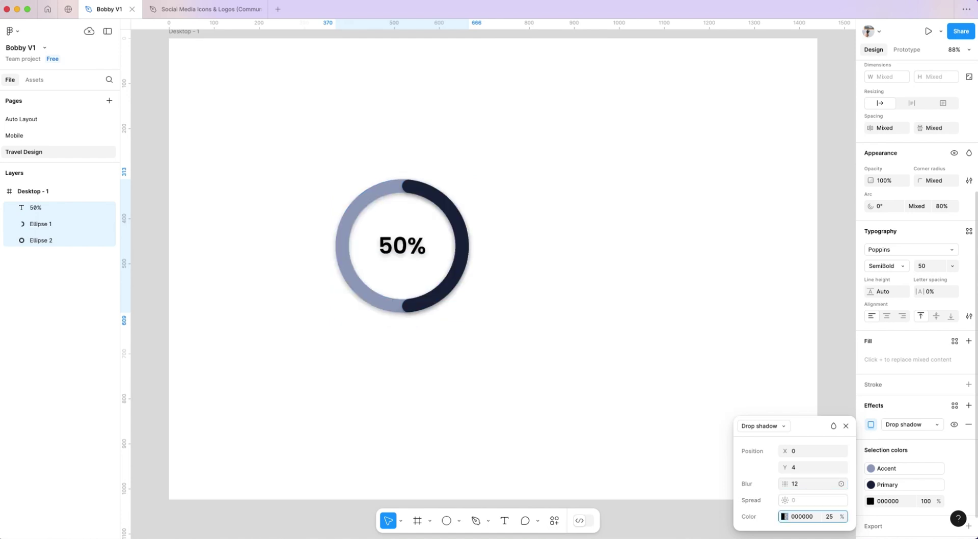
{"action": "left_click", "coordinate": [829, 517]}
{"action": "type", "text": "1"}
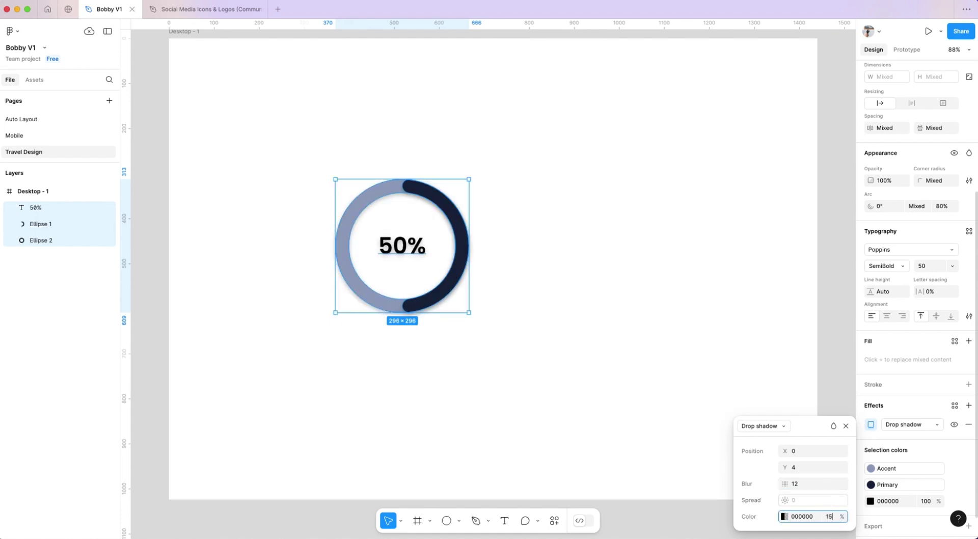
{"action": "key", "text": "Return"}
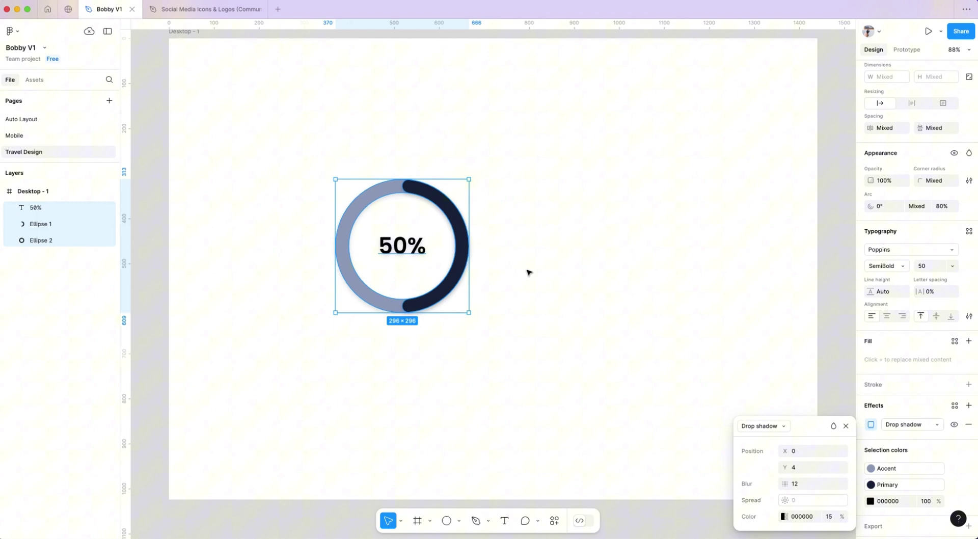
{"action": "left_click", "coordinate": [528, 272]}
{"action": "left_click_drag", "start_coordinate": [275, 121], "coordinate": [537, 345]}
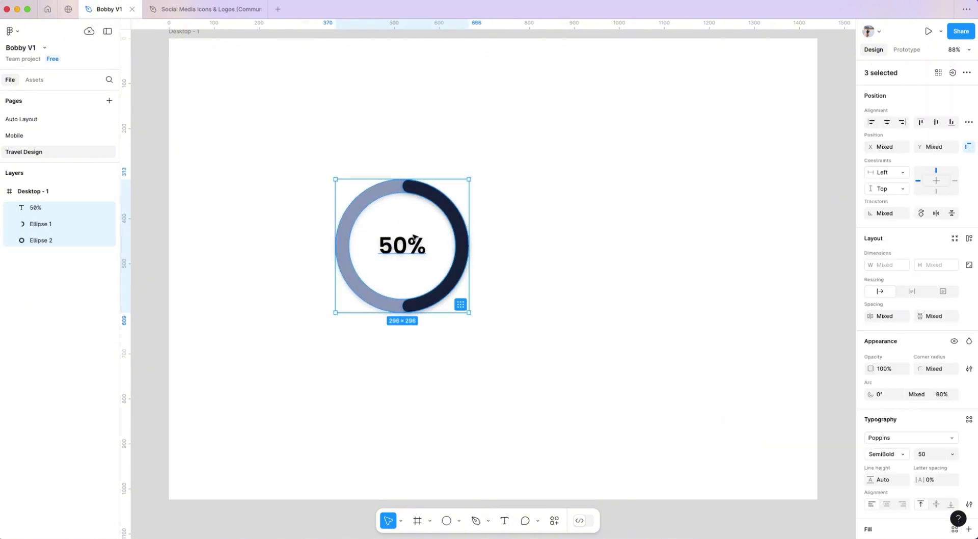
{"action": "left_click_drag", "start_coordinate": [415, 245], "coordinate": [301, 219]}
Step: Draw a circle right of the first chart and make it a 70% arc with 50% inner ratio
{"action": "key", "text": "o"}
{"action": "left_click_drag", "start_coordinate": [448, 167], "coordinate": [538, 291]}
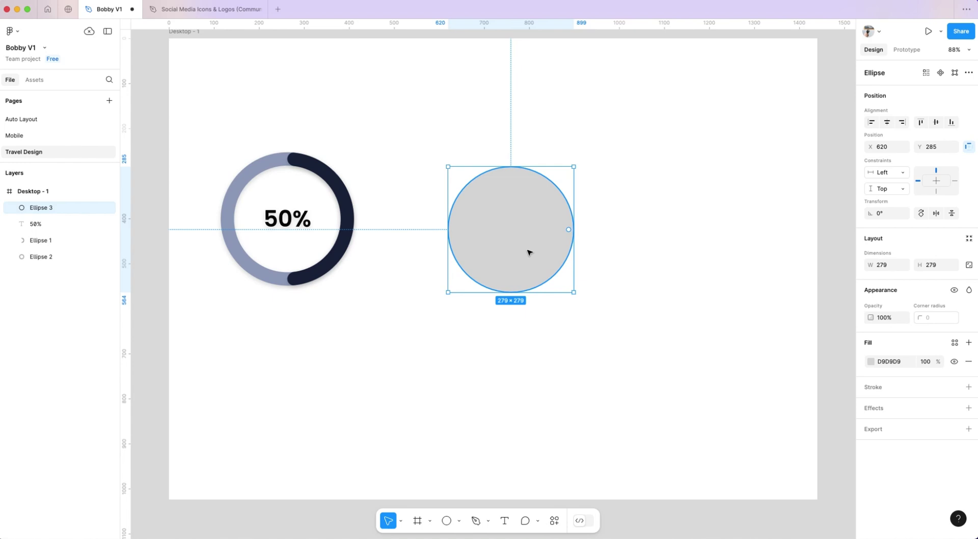
{"action": "mouse_move", "coordinate": [528, 253]}
{"action": "left_mouse_down"}
{"action": "mouse_move", "coordinate": [523, 243]}
{"action": "mouse_move", "coordinate": [557, 236]}
{"action": "left_mouse_up"}
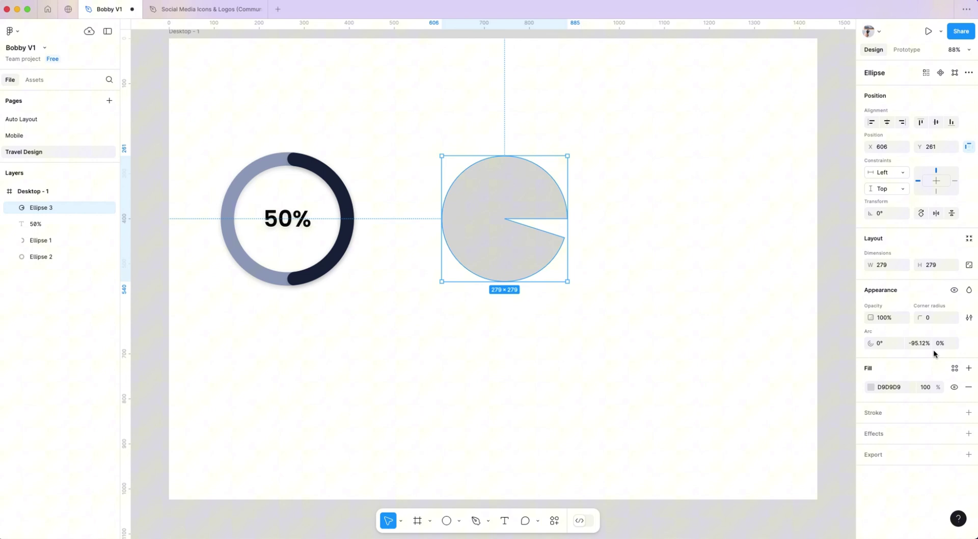
{"action": "type", "text": "70"}
{"action": "key", "text": "Tab"}
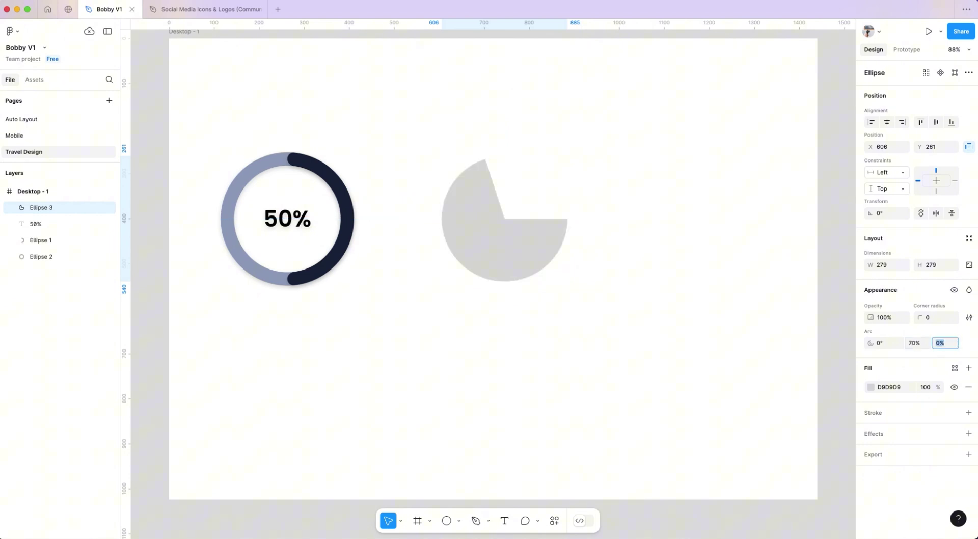
{"action": "type", "text": "50"}
{"action": "key", "text": "Return"}
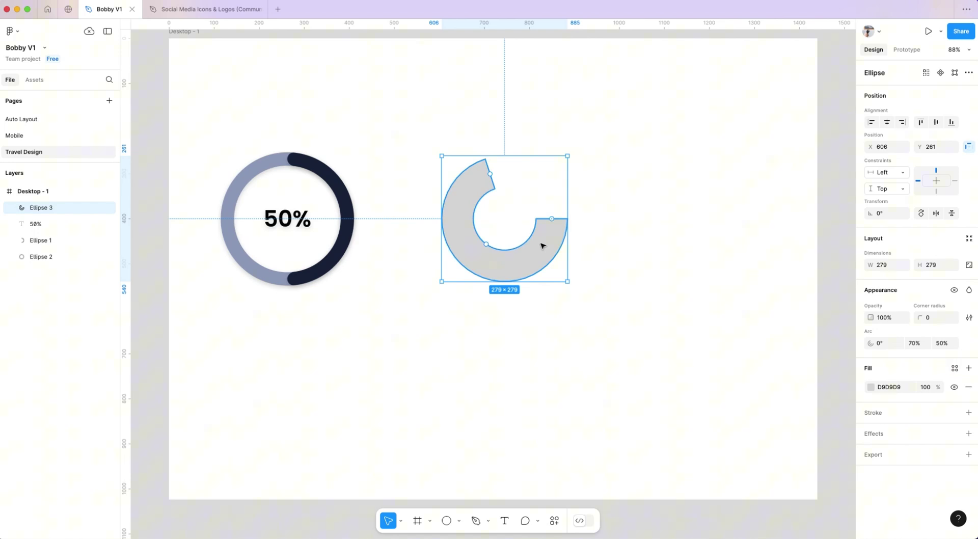
Step: Duplicate the arc, shrink the copy to a 30% sweep, and rotate it into the gap
{"action": "key", "text": "super+d"}
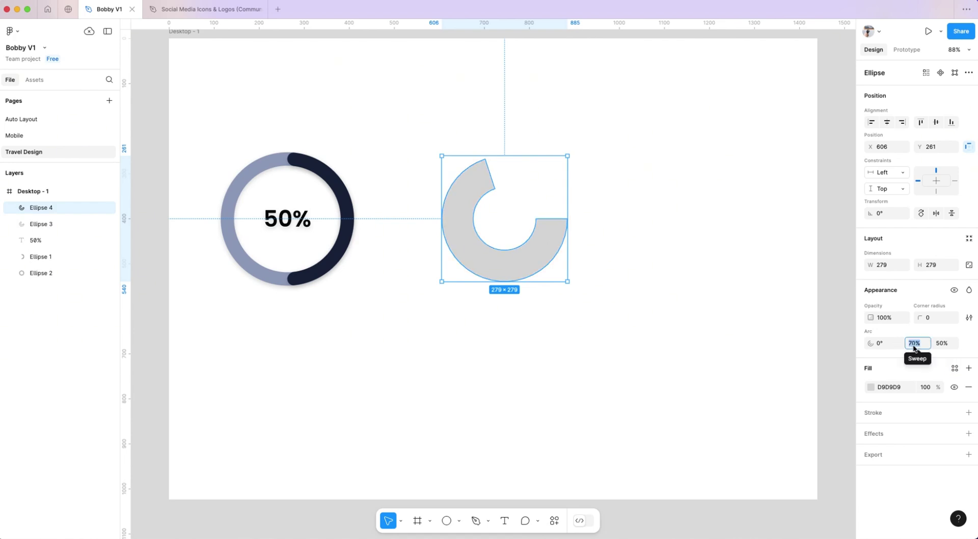
{"action": "type", "text": "30"}
{"action": "key", "text": "Return"}
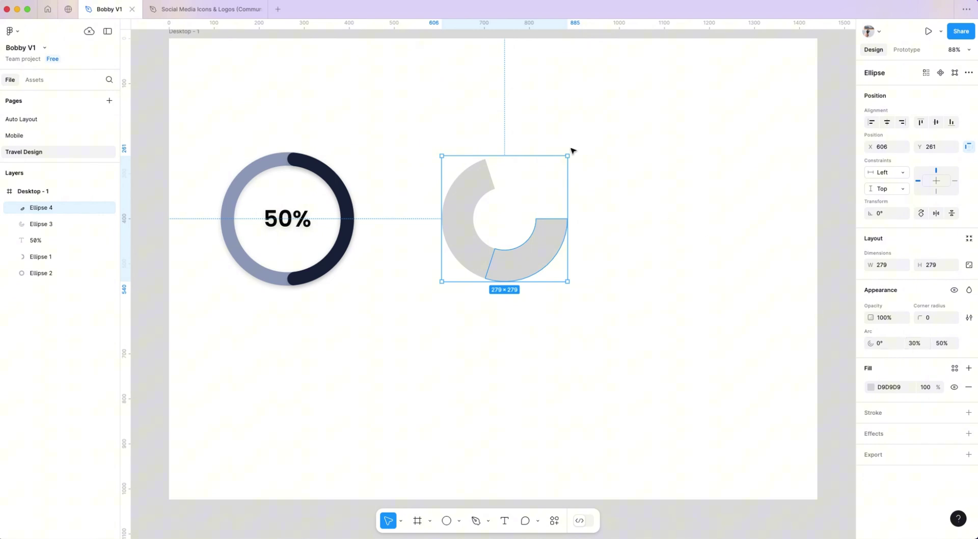
{"action": "left_click_drag", "start_coordinate": [571, 151], "coordinate": [395, 152]}
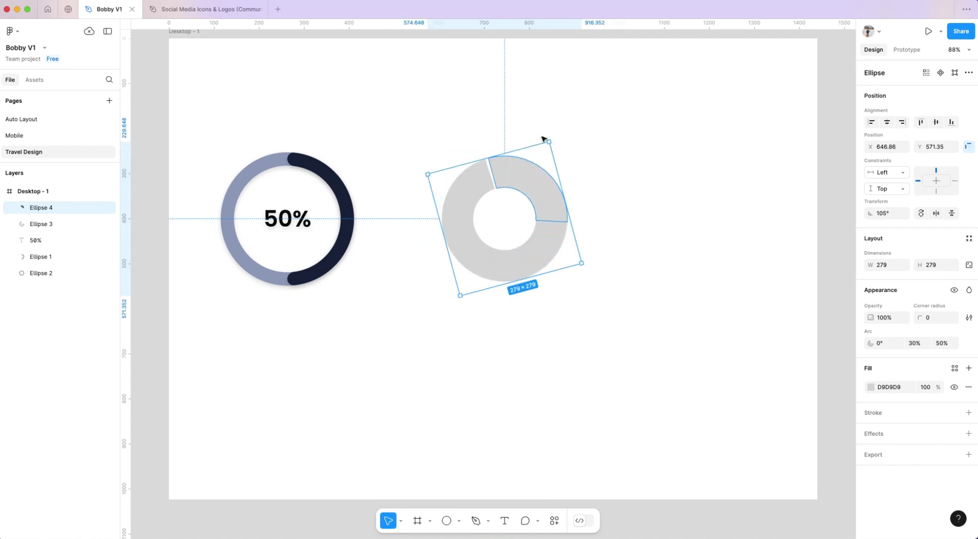
{"action": "left_click", "coordinate": [895, 214]}
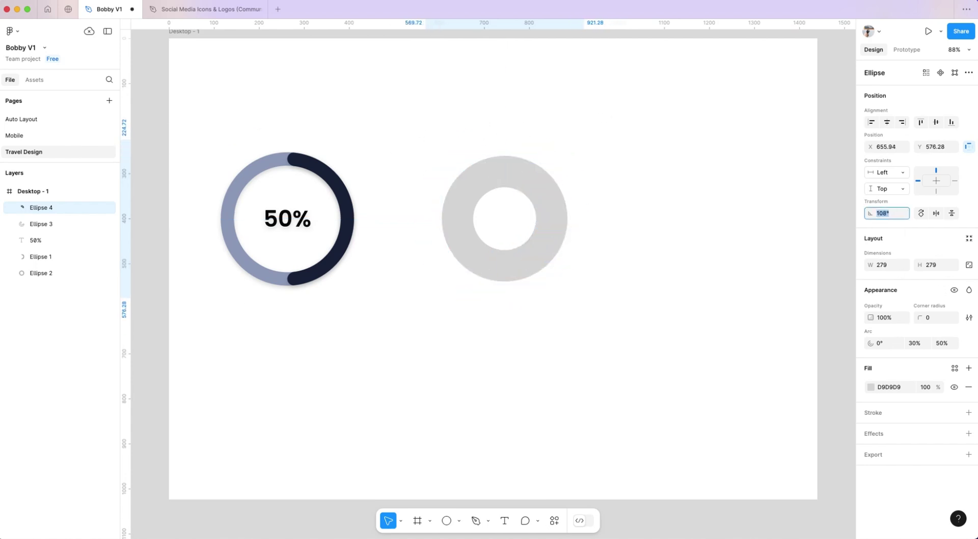
Step: Color the 70% arc with the Accent style and the 30% arc with Primary
{"action": "left_click", "coordinate": [487, 268]}
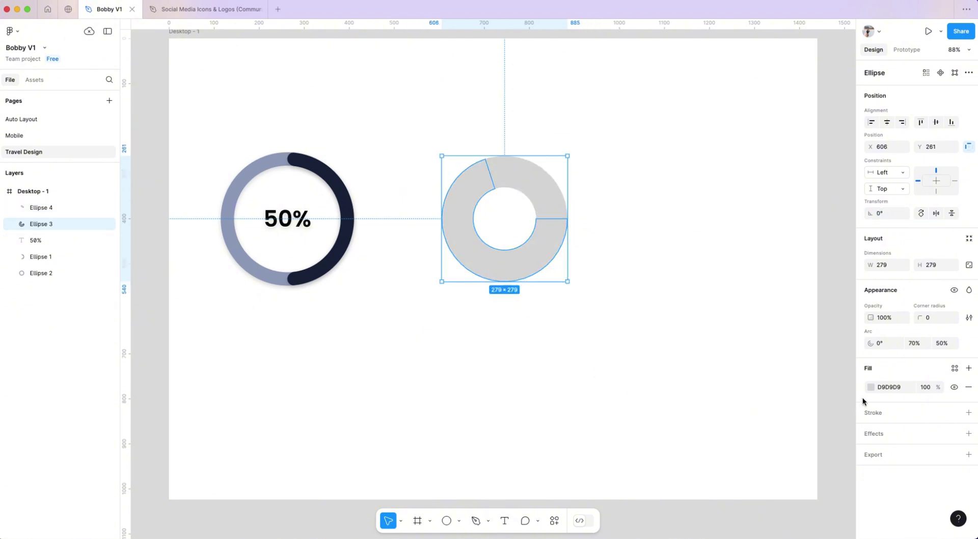
{"action": "left_click", "coordinate": [954, 369]}
{"action": "left_click", "coordinate": [766, 405]}
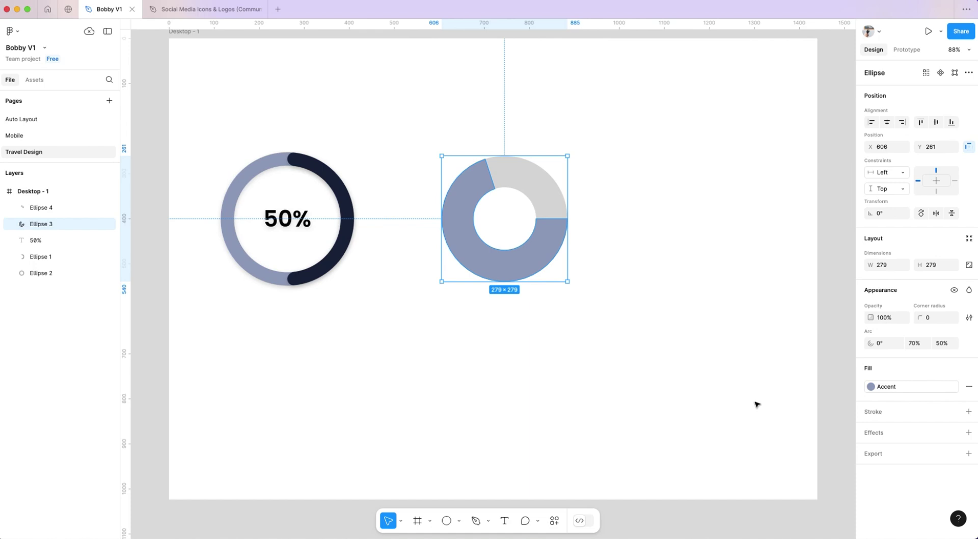
{"action": "left_click", "coordinate": [554, 196]}
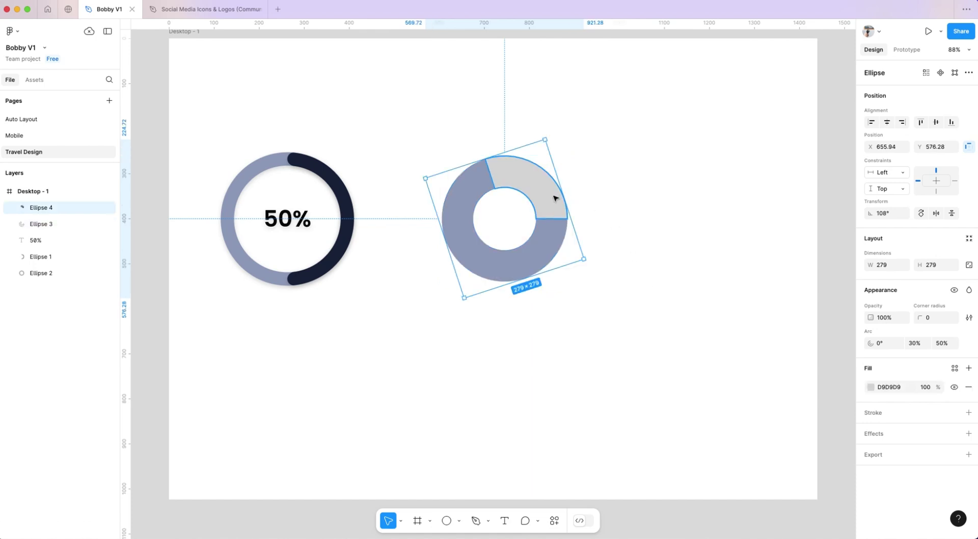
{"action": "left_click", "coordinate": [954, 368]}
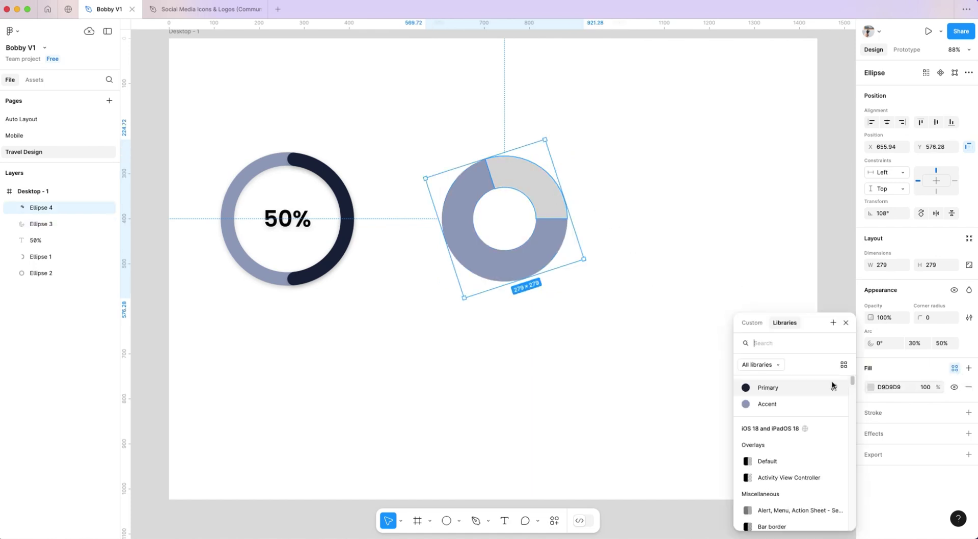
{"action": "left_click", "coordinate": [772, 388]}
Step: Add a '30%' label at font size 42 to the right of the donut
{"action": "key", "text": "t"}
{"action": "left_click", "coordinate": [610, 297]}
{"action": "type", "text": "30"}
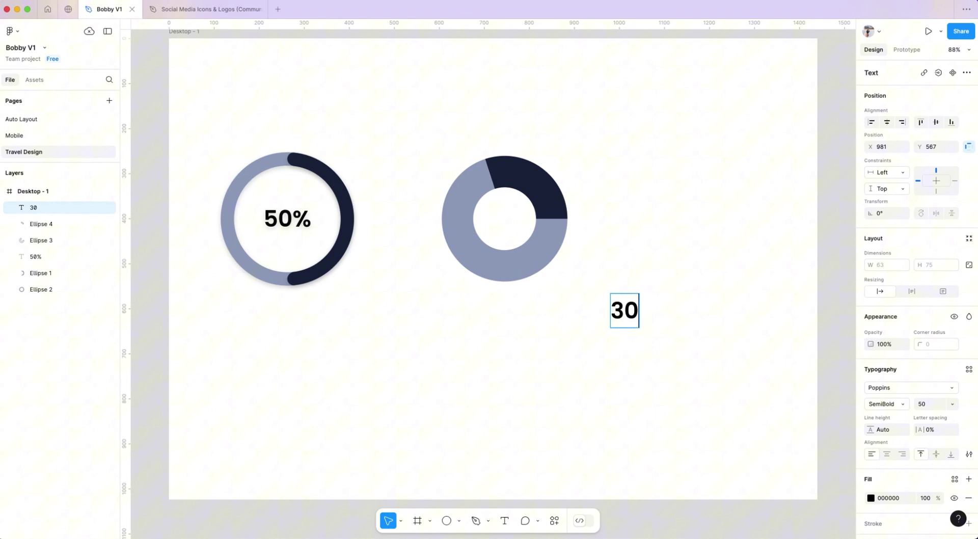
{"action": "type", "text": "%"}
{"action": "key", "text": "Escape"}
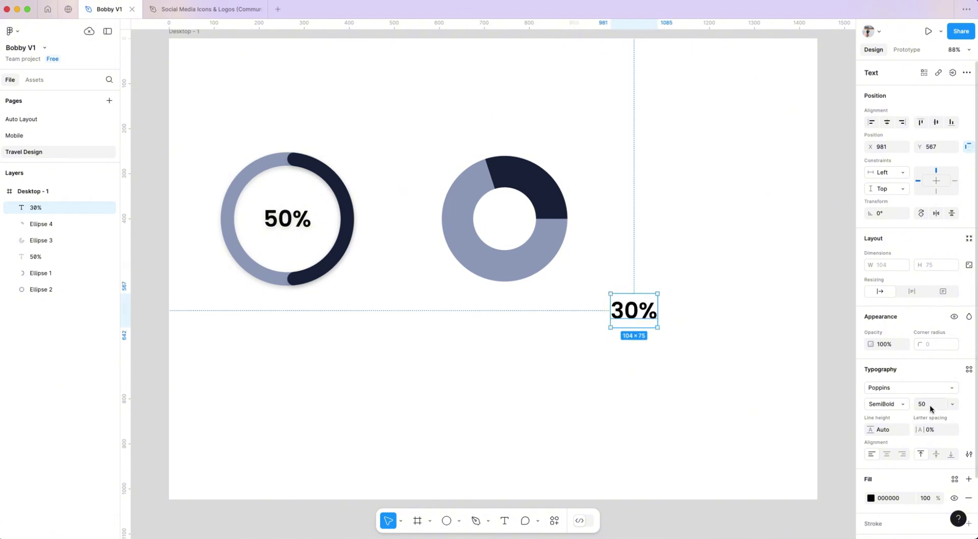
{"action": "left_click", "coordinate": [930, 404]}
{"action": "type", "text": "42"}
{"action": "key", "text": "Return"}
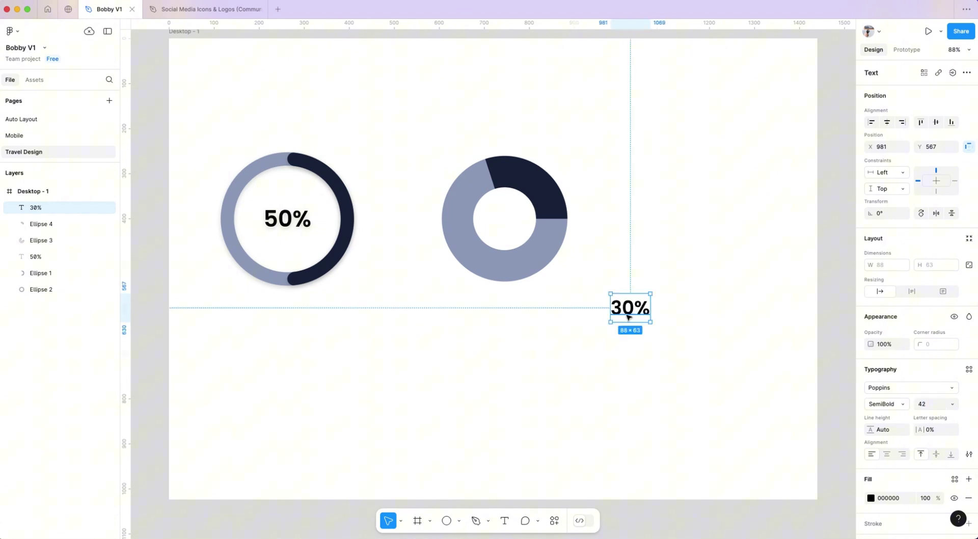
Step: Wrap the label in an auto-layout frame with 20 horizontal and 10 vertical padding
{"action": "key", "text": "shift+a"}
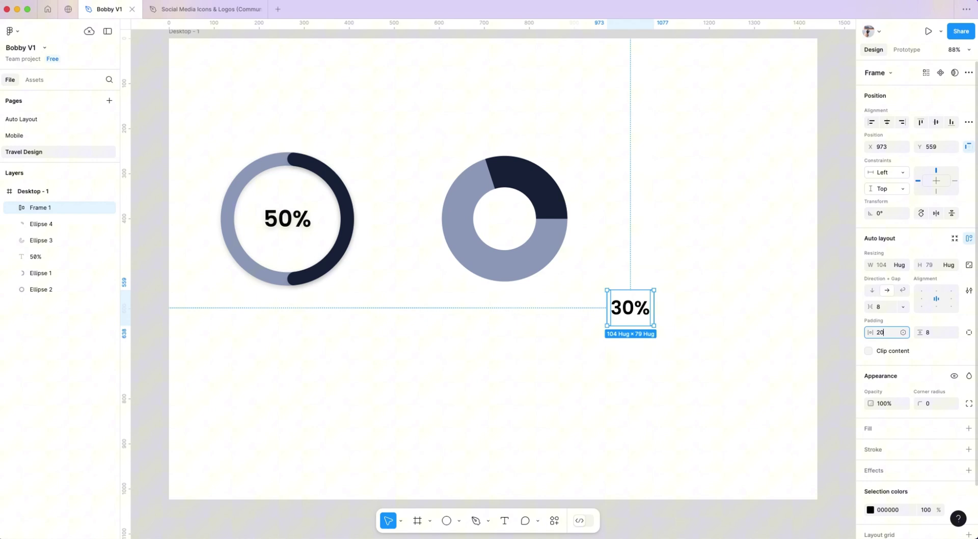
{"action": "key", "text": "Tab"}
{"action": "type", "text": "10"}
{"action": "key", "text": "Return"}
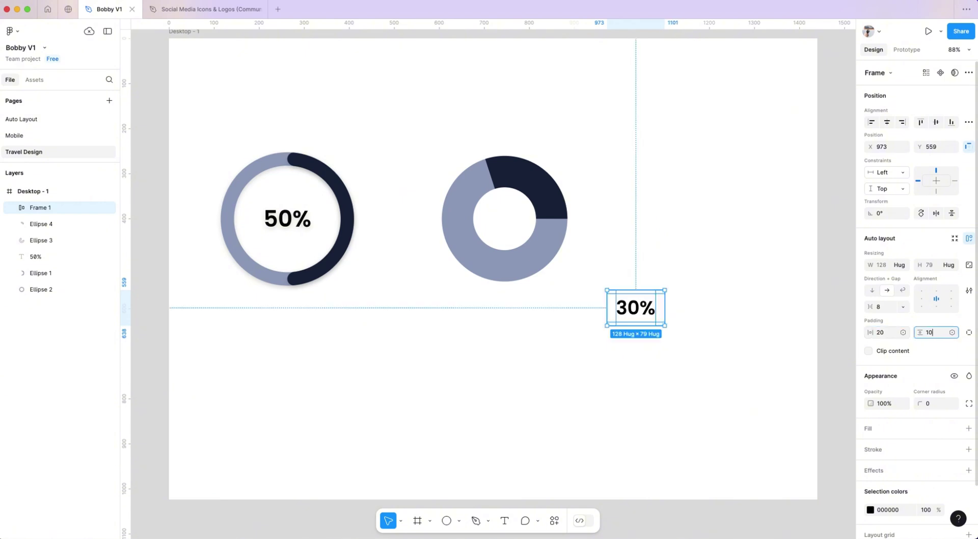
Step: Give the label frame a light-gray F3F3F3 fill
{"action": "left_click", "coordinate": [968, 427]}
{"action": "left_click", "coordinate": [890, 447]}
{"action": "type", "text": "f3"}
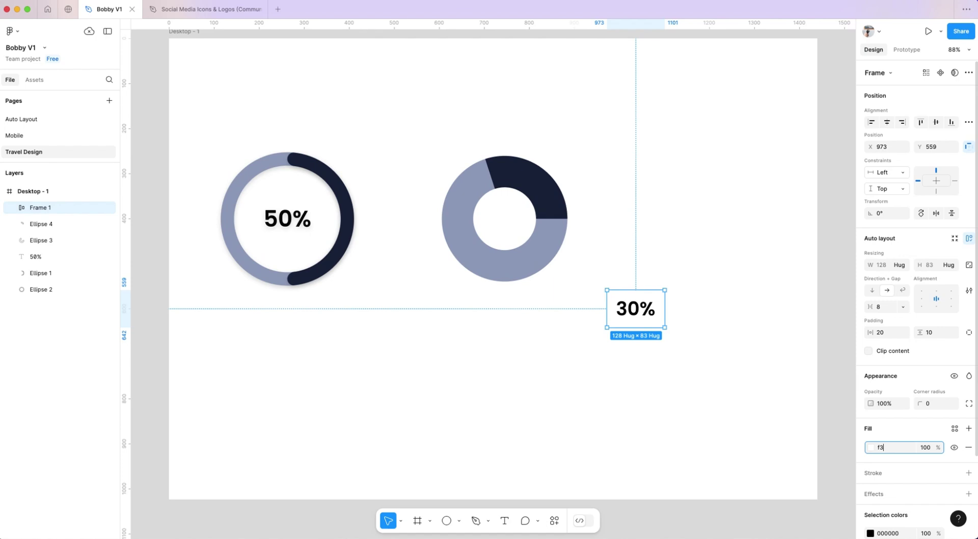
{"action": "key", "text": "Return"}
{"action": "scroll", "coordinate": [966, 408], "scroll_direction": "down", "scroll_amount": 3}
Step: Add a background blur of 50 to the badge and make its text Primary colour
{"action": "left_click", "coordinate": [969, 409]}
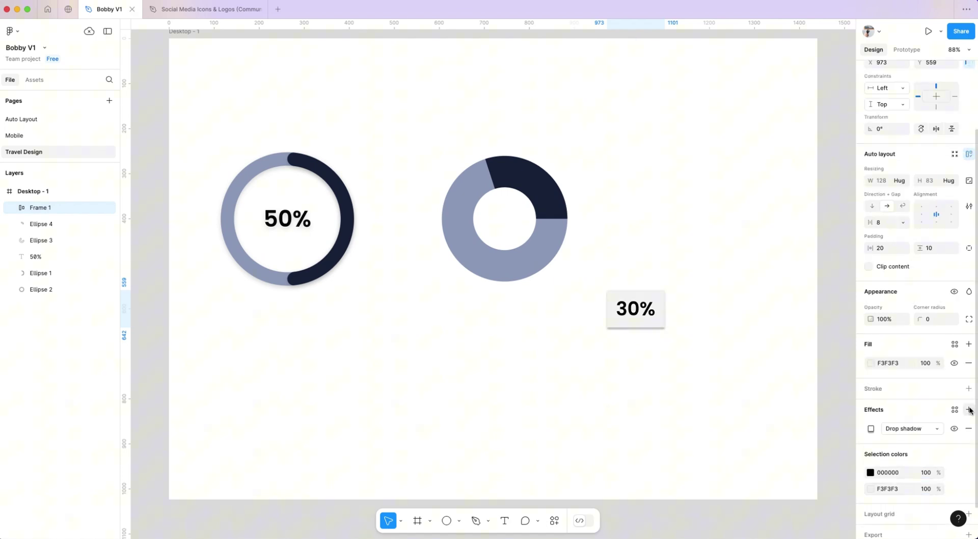
{"action": "left_click", "coordinate": [924, 429]}
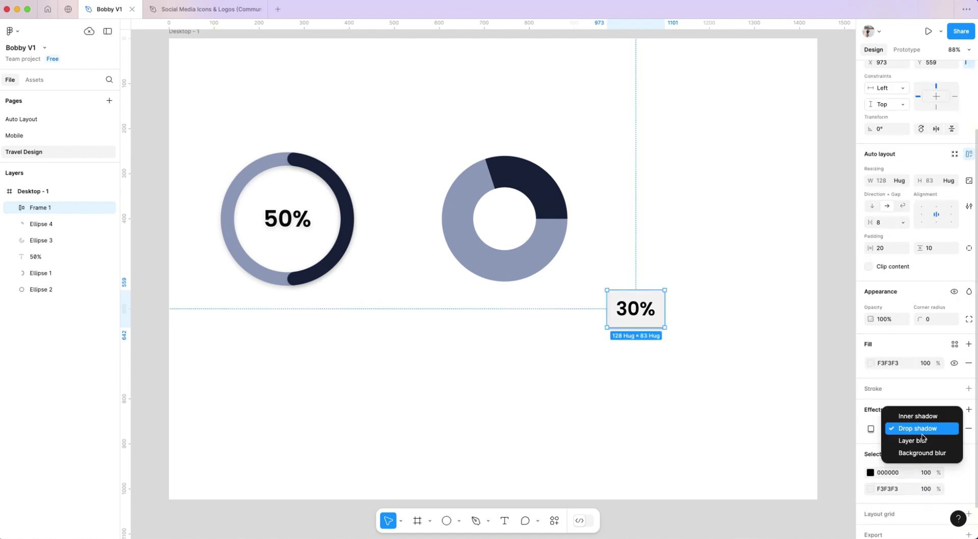
{"action": "left_click", "coordinate": [919, 452]}
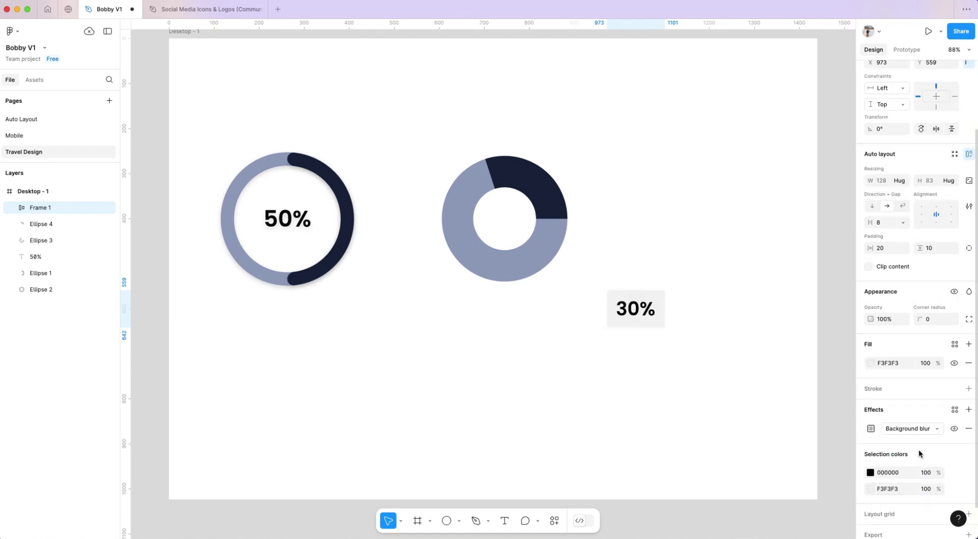
{"action": "left_click", "coordinate": [871, 428]}
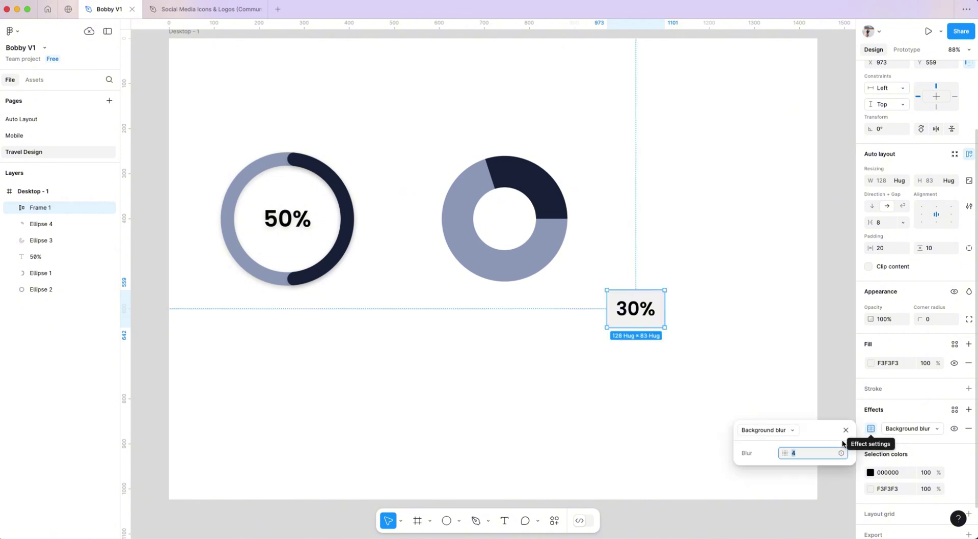
{"action": "type", "text": "50"}
{"action": "key", "text": "Tab"}
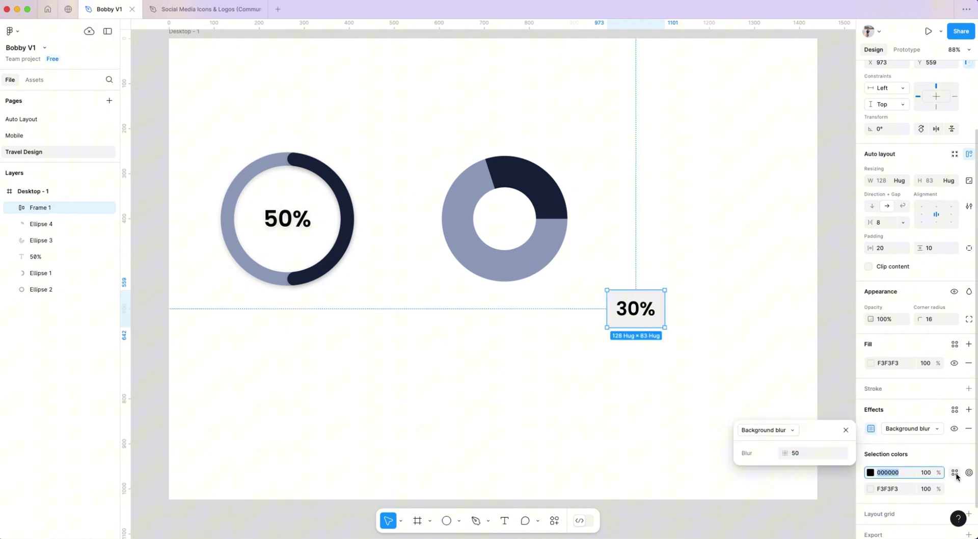
{"action": "left_click", "coordinate": [954, 473]}
{"action": "left_click", "coordinate": [758, 388]}
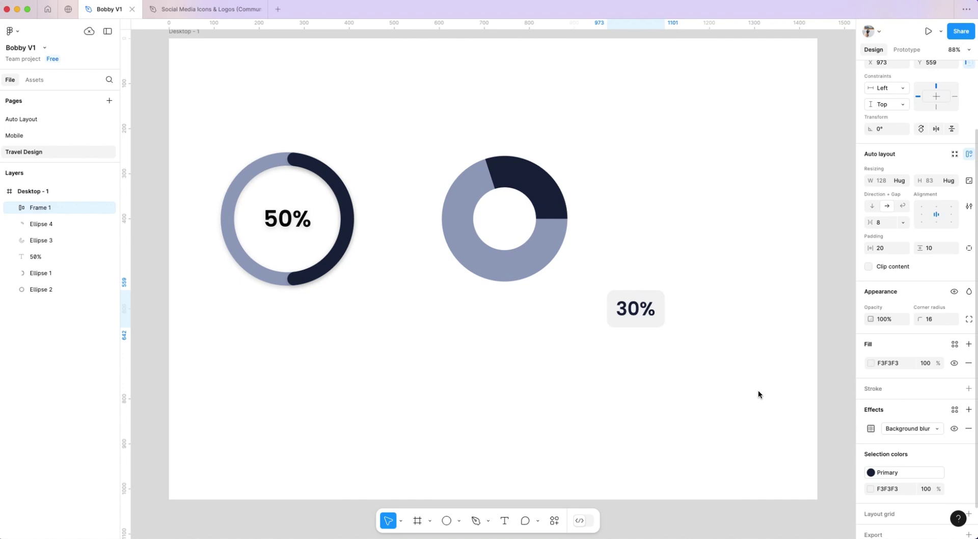
Step: Place the 30% badge on the donut's upper right and change the duplicate badge to read 70%
{"action": "left_click_drag", "start_coordinate": [641, 317], "coordinate": [461, 248]}
{"action": "double_click", "coordinate": [450, 264]}
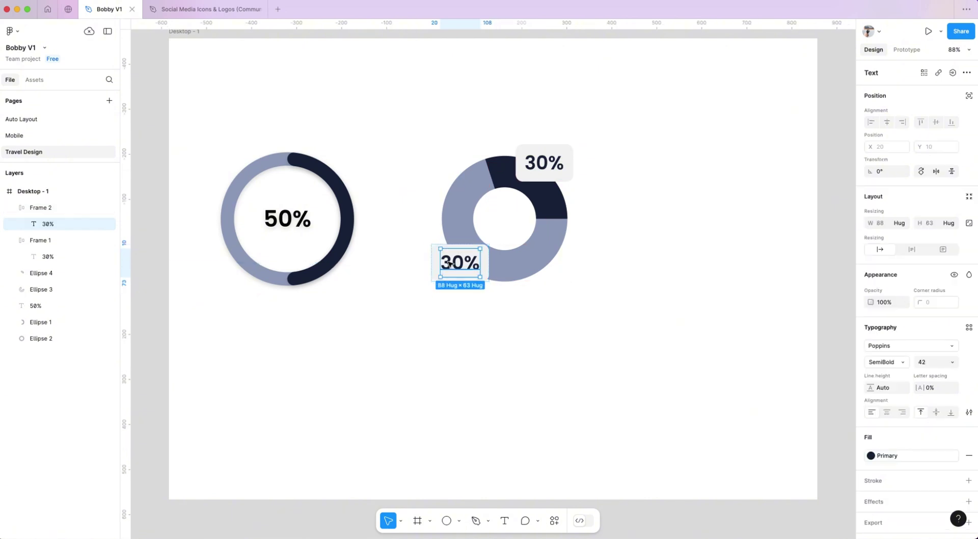
{"action": "double_click", "coordinate": [451, 264]}
{"action": "key", "text": "BackSpace"}
{"action": "type", "text": "7"}
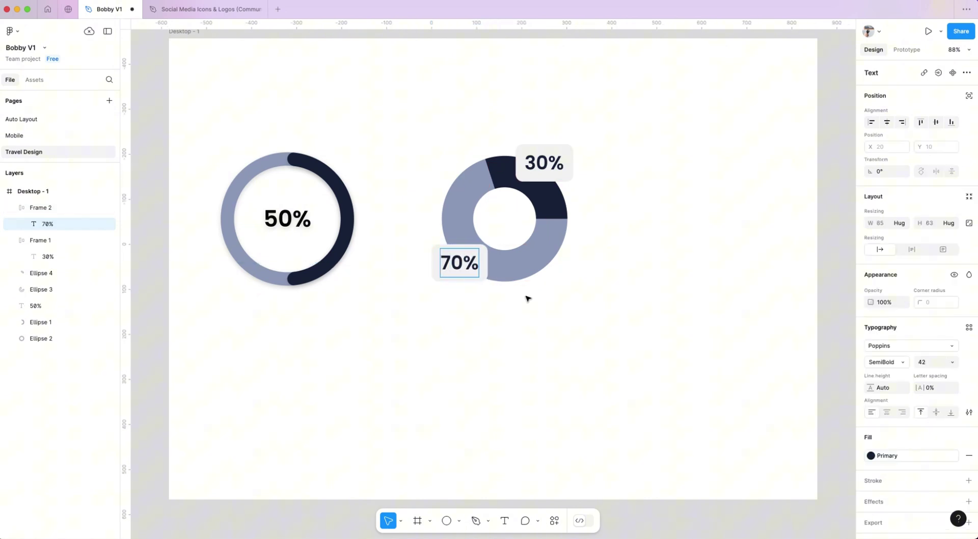
{"action": "key", "text": "Escape"}
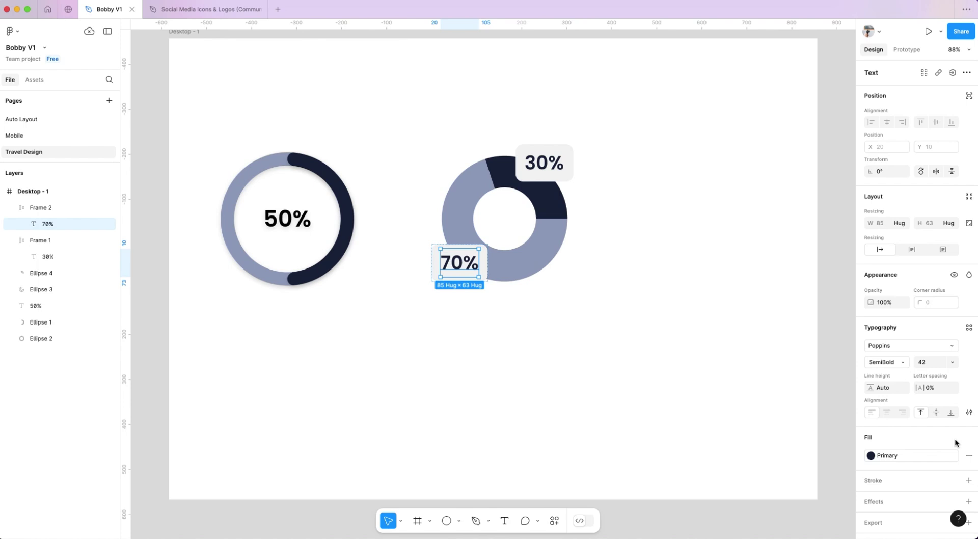
Step: Make the 70% text Accent colour, then select both donut arcs and both badges
{"action": "left_click", "coordinate": [874, 456]}
{"action": "left_click", "coordinate": [759, 404]}
{"action": "left_click", "coordinate": [708, 351]}
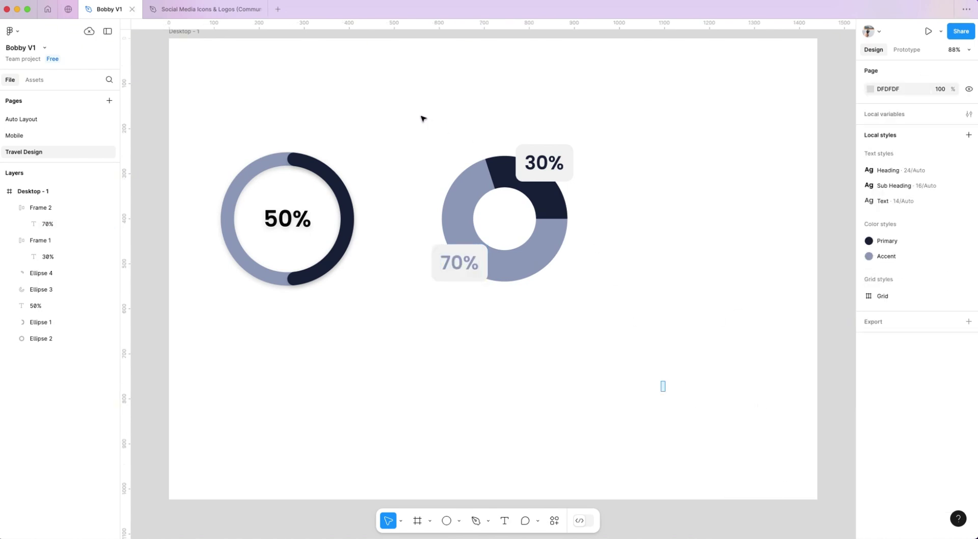
{"action": "left_click_drag", "start_coordinate": [663, 387], "coordinate": [421, 118]}
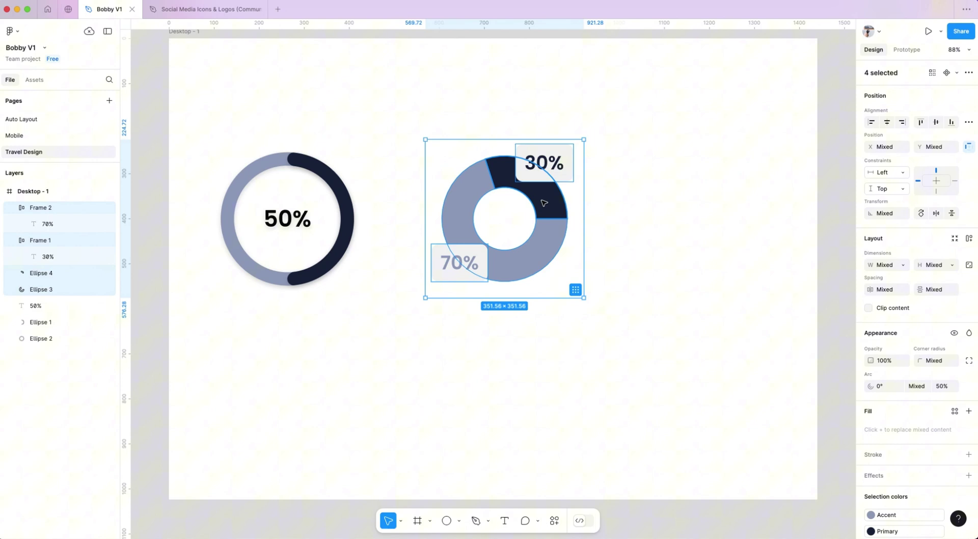